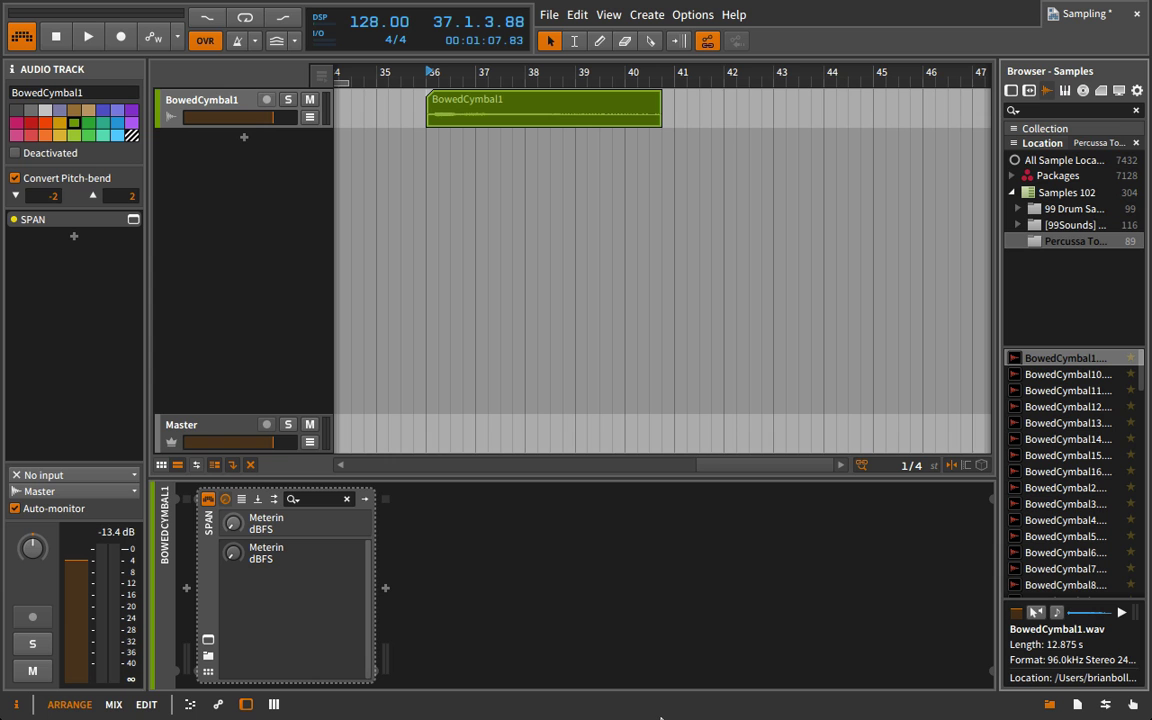
- Switch to Firefox to view the Voxengo SPAN product page and return to Bitwig Studio
{"action": "left_click", "coordinate": [540, 700]}
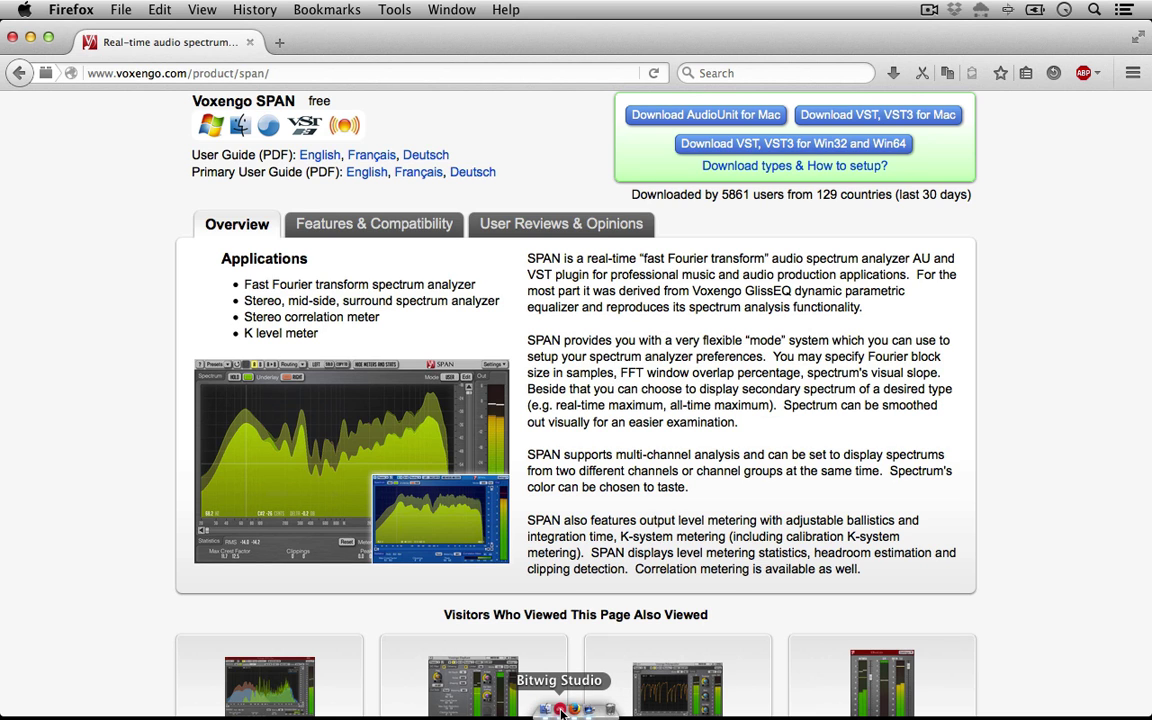
{"action": "left_click", "coordinate": [617, 705]}
- Select the BowedCymbal1 clip and show the track's SPAN analyzer with its frequency range extended to 20 kHz
{"action": "left_click", "coordinate": [435, 100]}
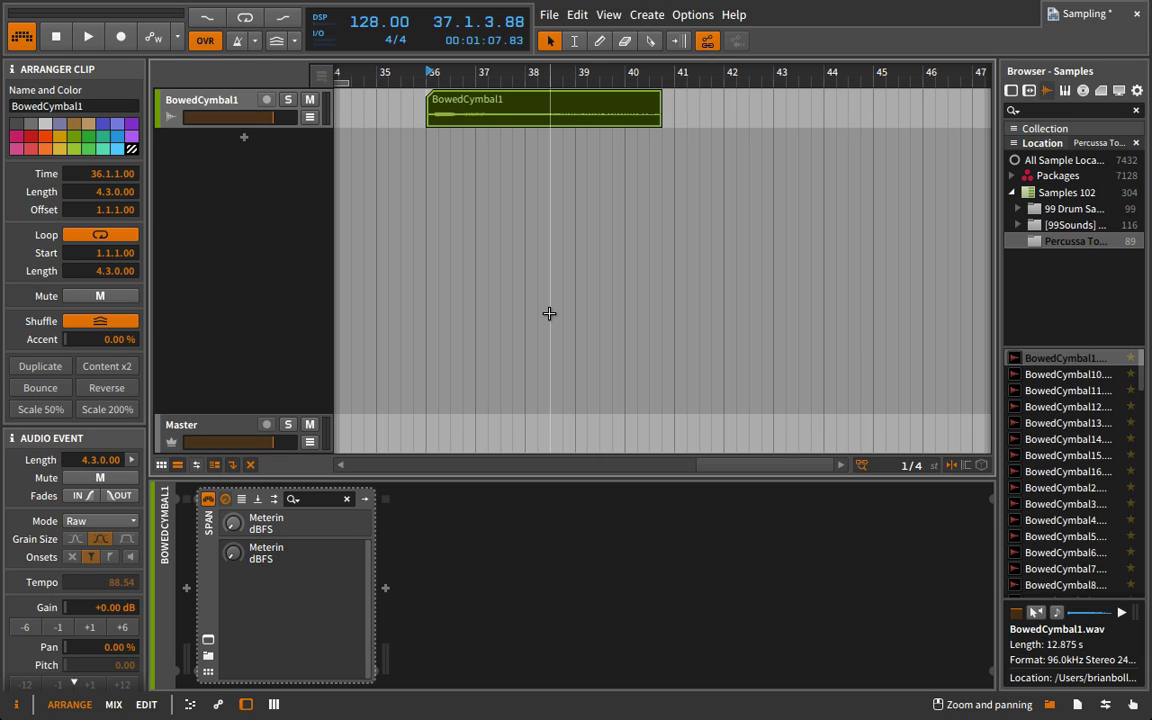
{"action": "left_click", "coordinate": [208, 640]}
{"action": "scroll", "coordinate": [463, 505], "scroll_direction": "down", "scroll_amount": 3}
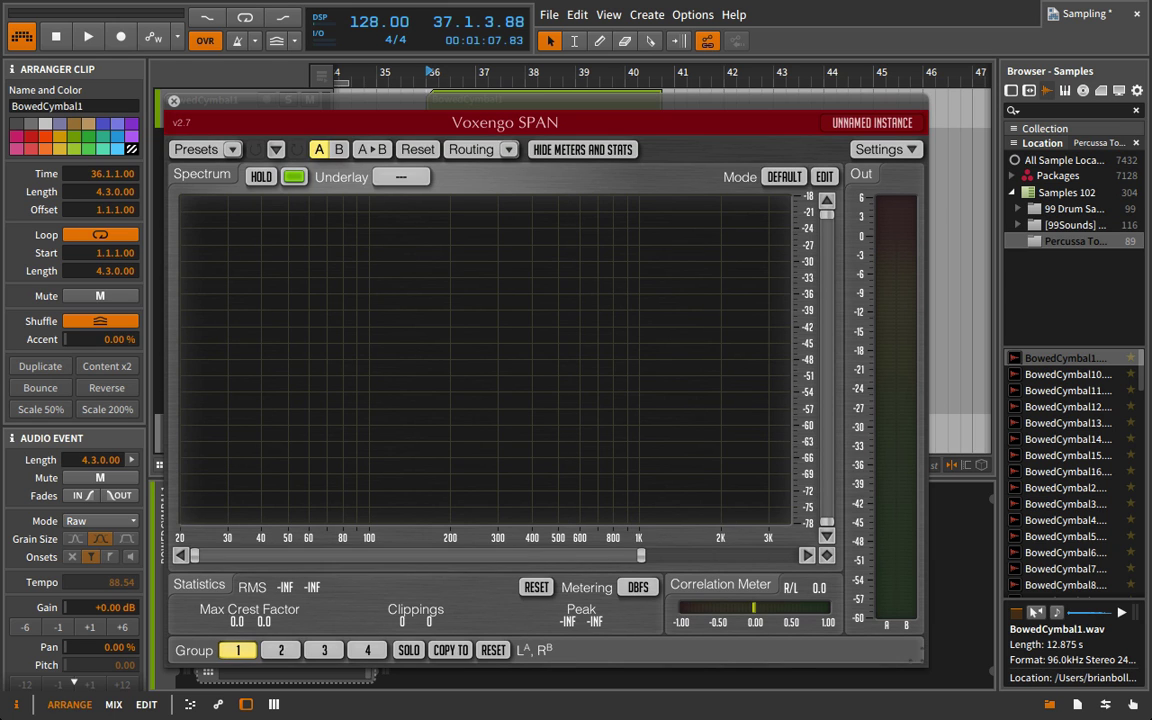
{"action": "left_click_drag", "start_coordinate": [647, 560], "coordinate": [796, 556]}
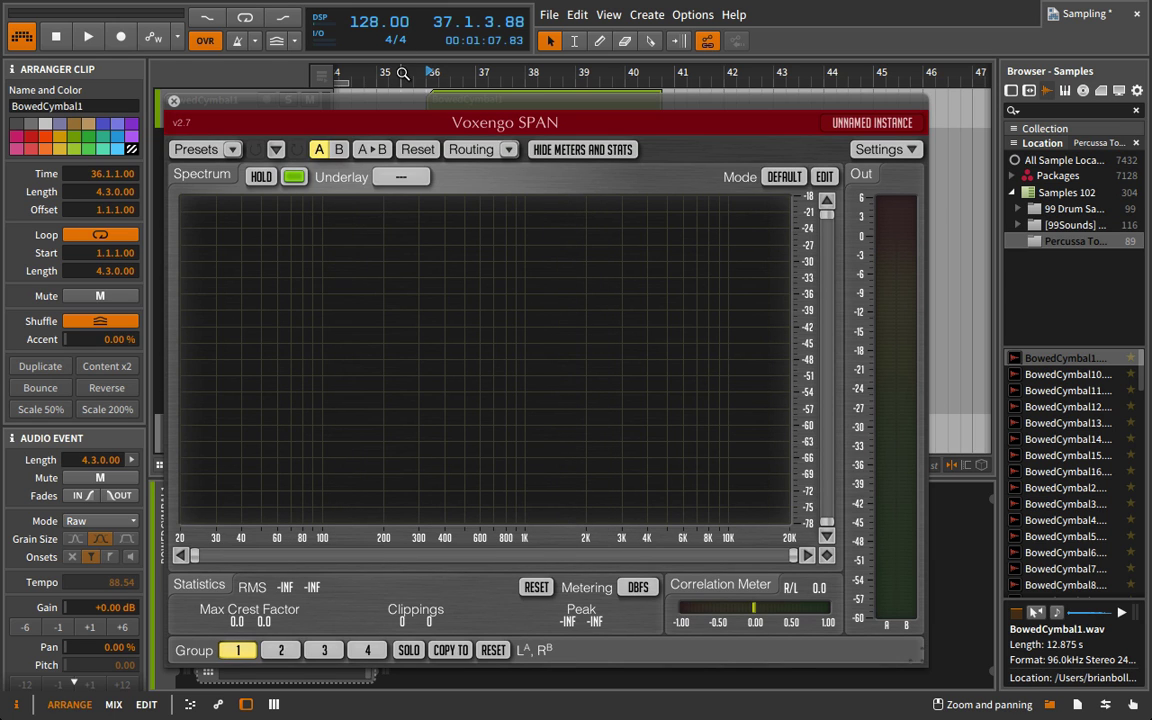
- Play the BowedCymbal1 clip through SPAN and hold the resulting spectrum on the display
{"action": "key", "text": "space"}
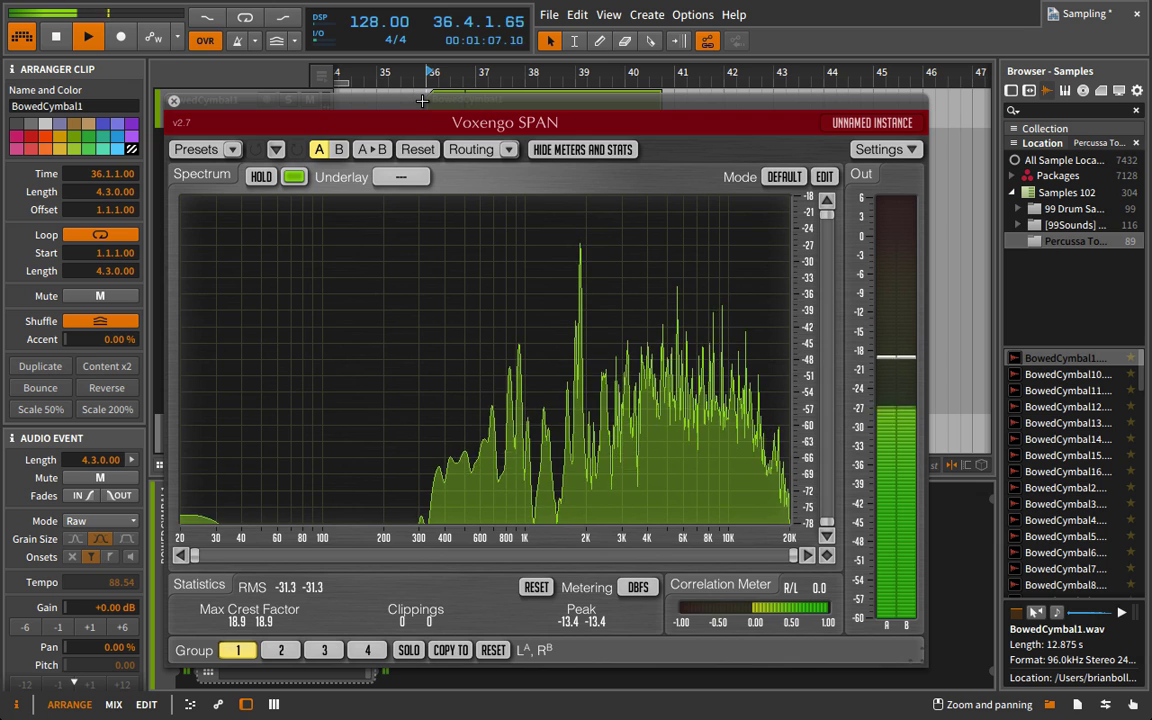
{"action": "key", "text": "space"}
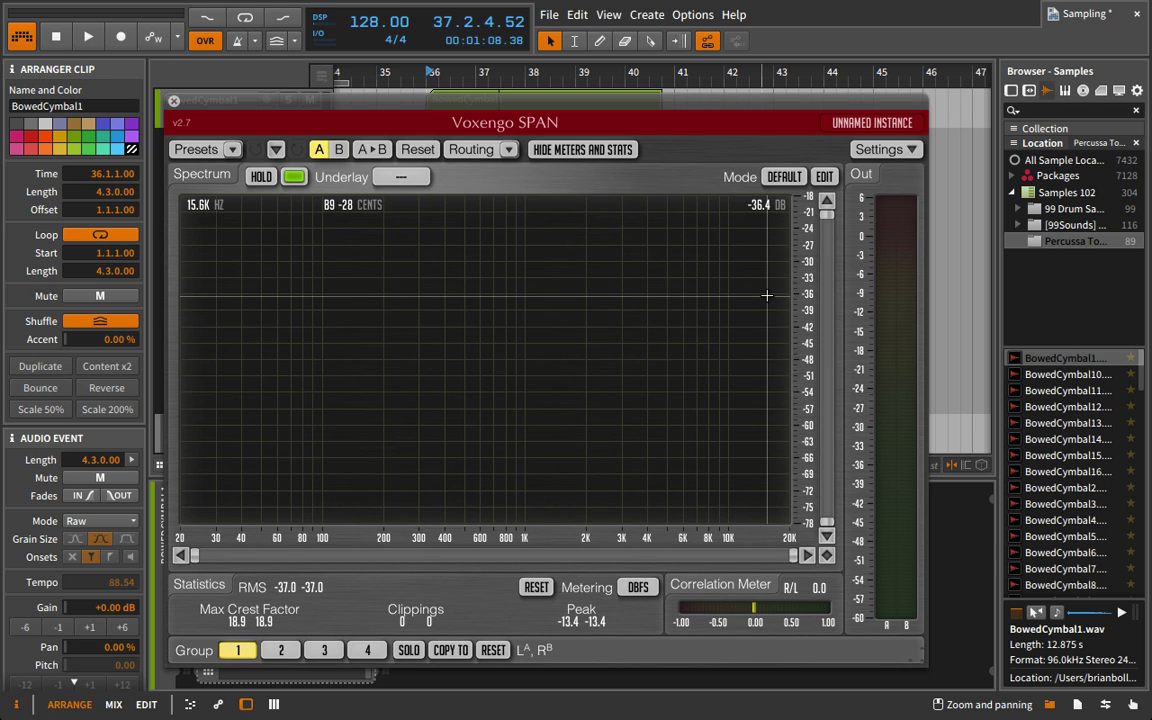
{"action": "key", "text": "space"}
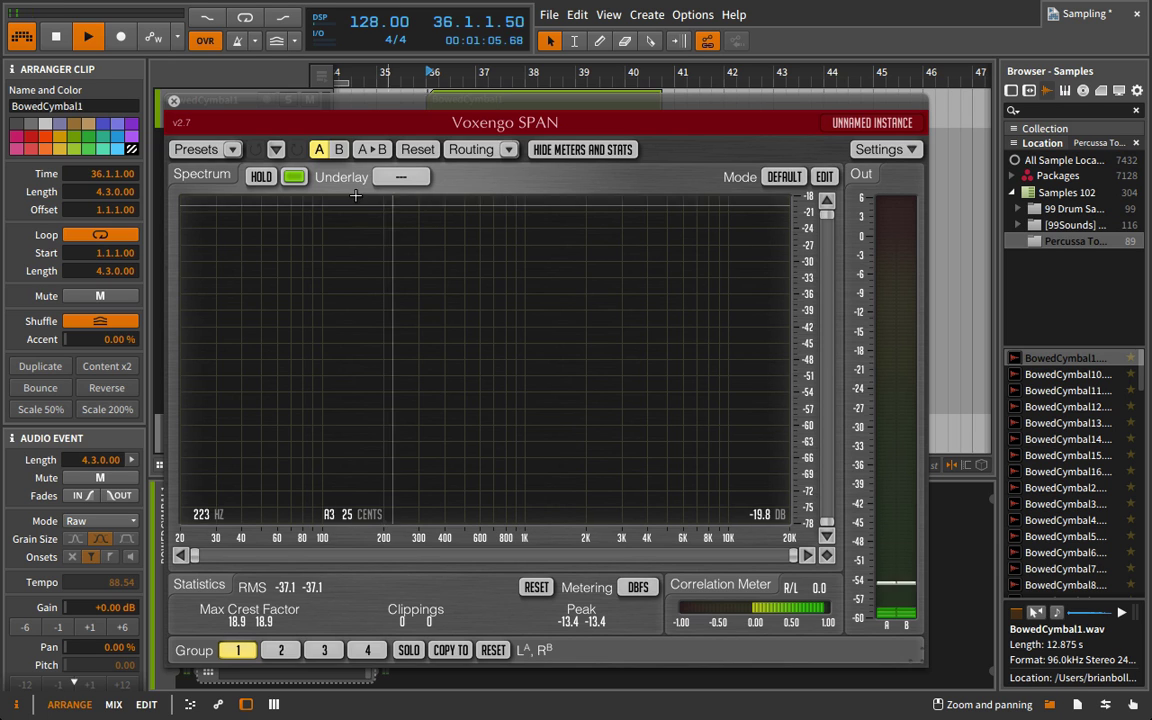
{"action": "left_click", "coordinate": [262, 177]}
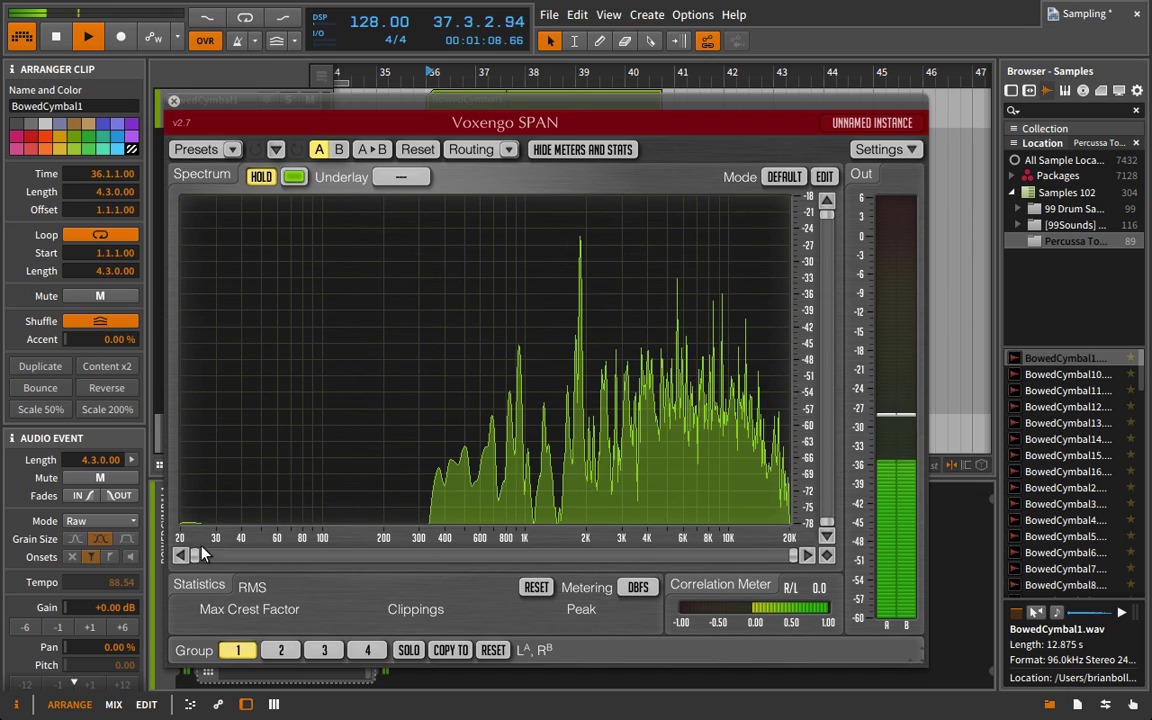
- Examine the strongest frequency peak in the held spectrum, close SPAN and stop playback
{"action": "left_click_drag", "start_coordinate": [193, 555], "coordinate": [516, 555]}
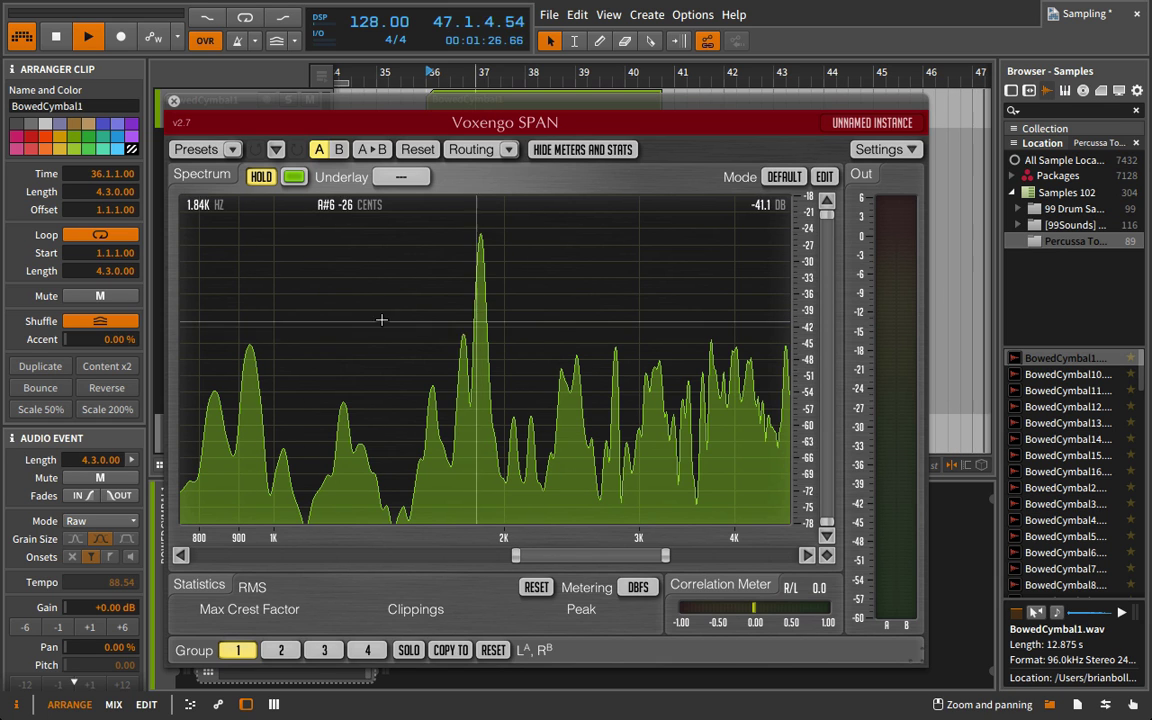
{"action": "left_click_drag", "start_coordinate": [516, 556], "coordinate": [446, 558]}
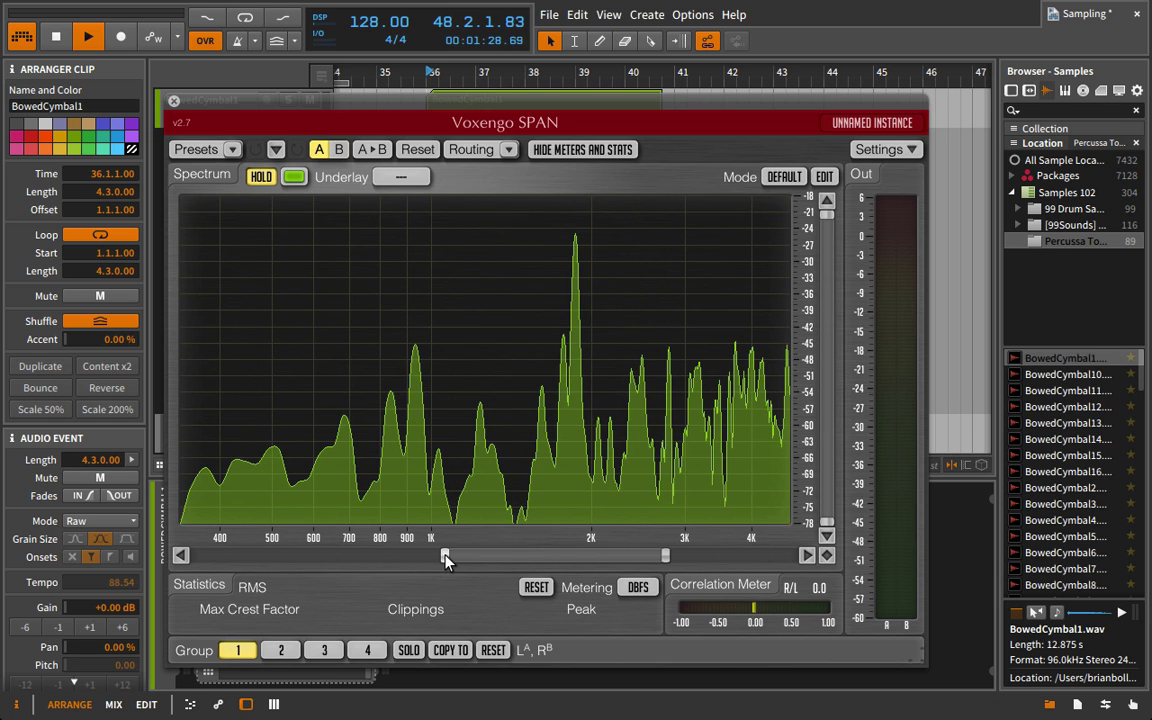
{"action": "left_click_drag", "start_coordinate": [665, 556], "coordinate": [793, 556]}
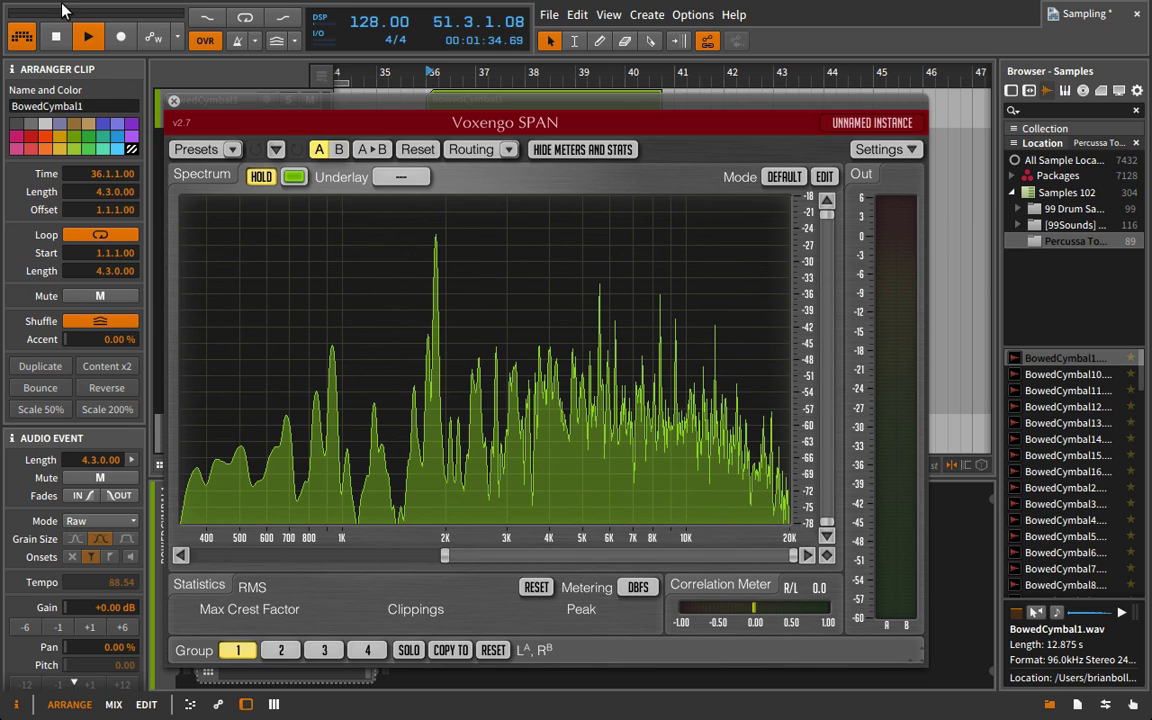
{"action": "left_click", "coordinate": [176, 104]}
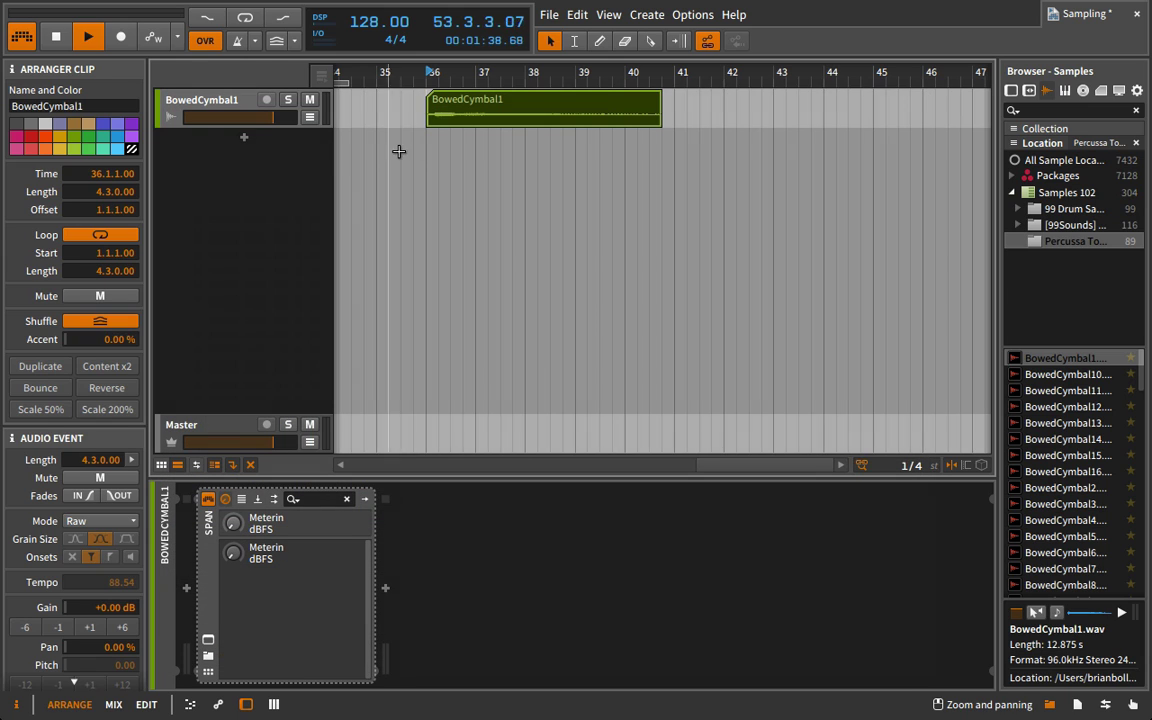
{"action": "key", "text": "space"}
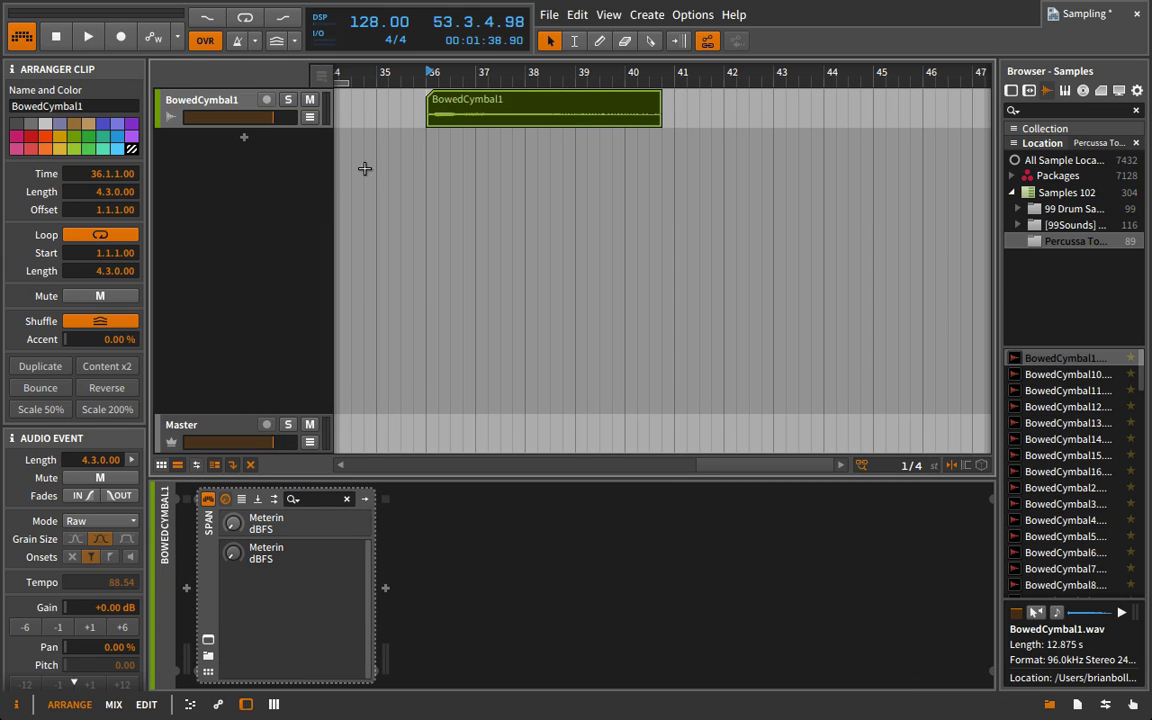
- Add the TX16Wx sampler on a new track and load the BowedCymbal1 sample into its keyboard mapper
{"action": "left_click", "coordinate": [1013, 91]}
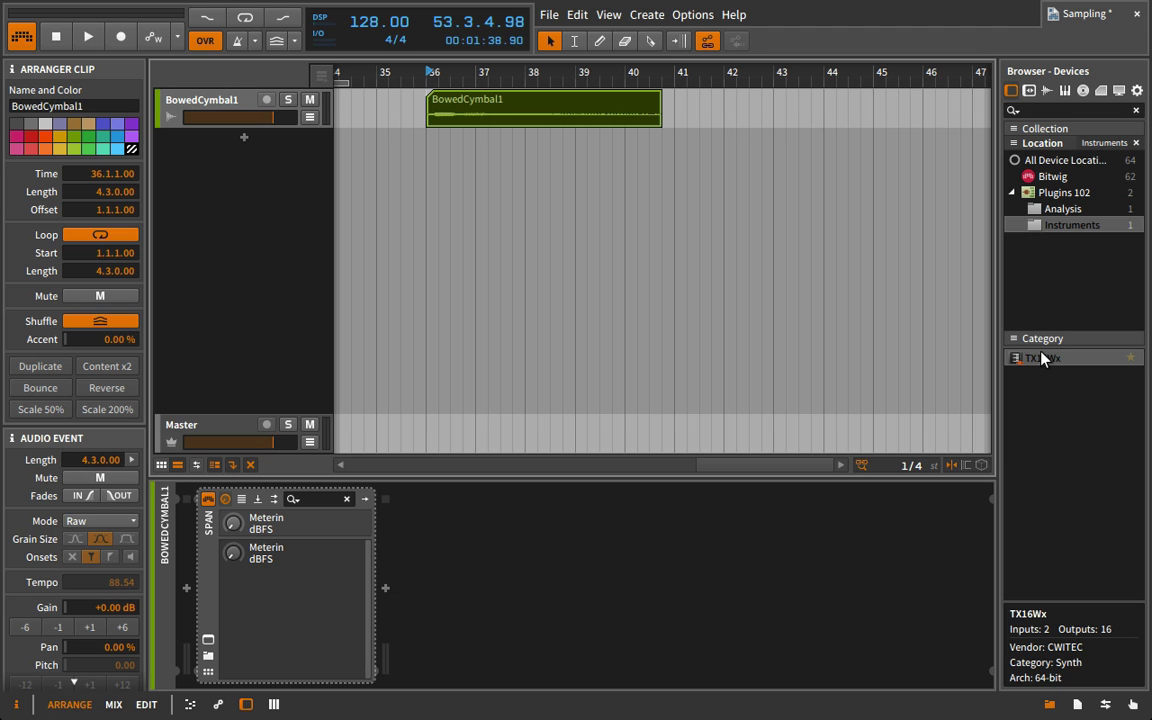
{"action": "left_click_drag", "start_coordinate": [1031, 364], "coordinate": [278, 190]}
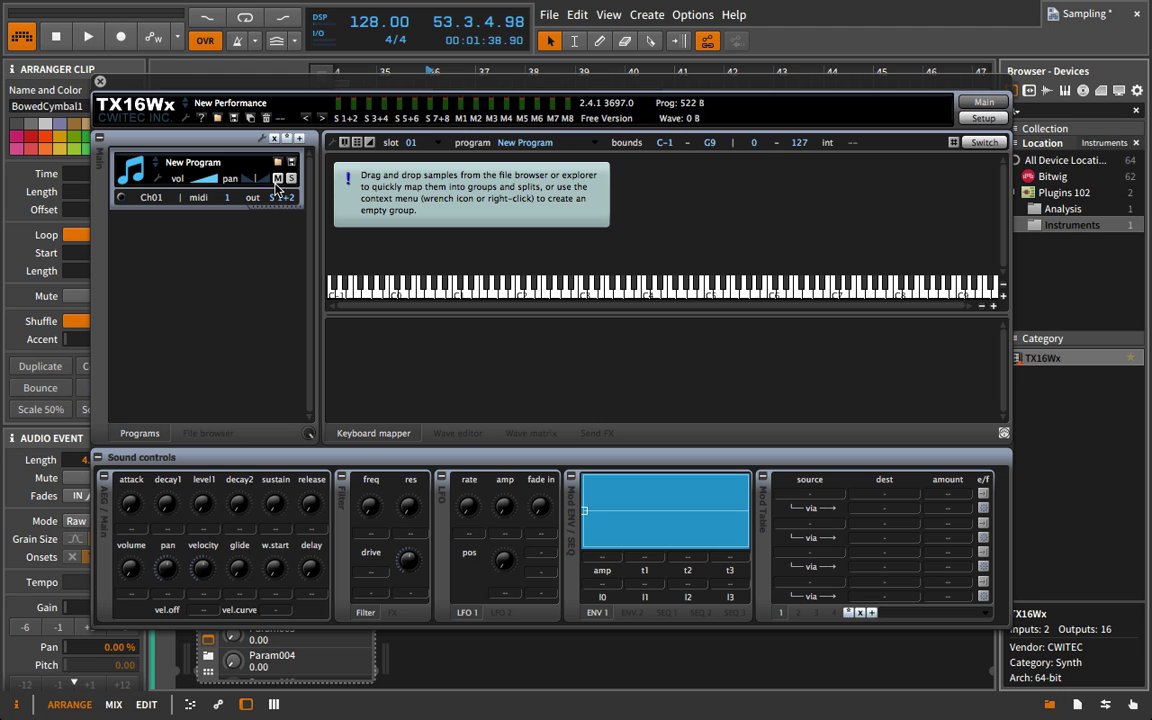
{"action": "left_click", "coordinate": [1048, 91]}
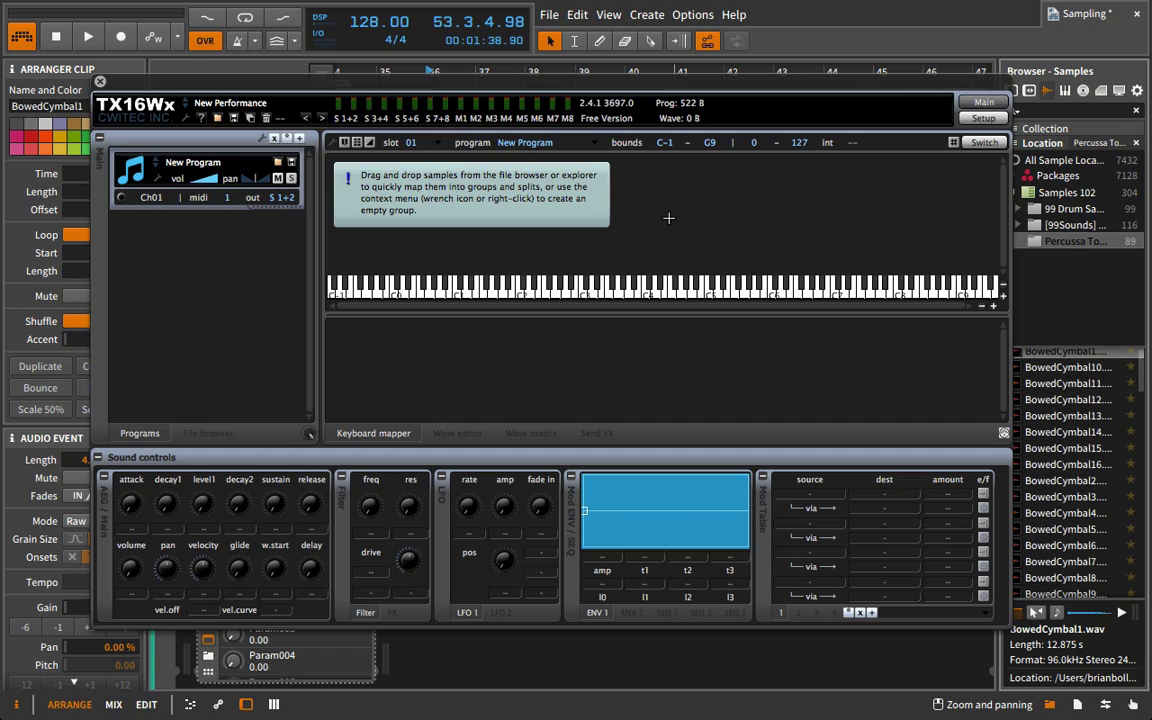
{"action": "mouse_move", "coordinate": [1060, 351]}
{"action": "left_mouse_down"}
{"action": "mouse_move", "coordinate": [959, 336]}
{"action": "mouse_move", "coordinate": [812, 260]}
{"action": "mouse_move", "coordinate": [774, 215]}
{"action": "mouse_move", "coordinate": [708, 225]}
{"action": "mouse_move", "coordinate": [683, 200]}
{"action": "left_mouse_up"}
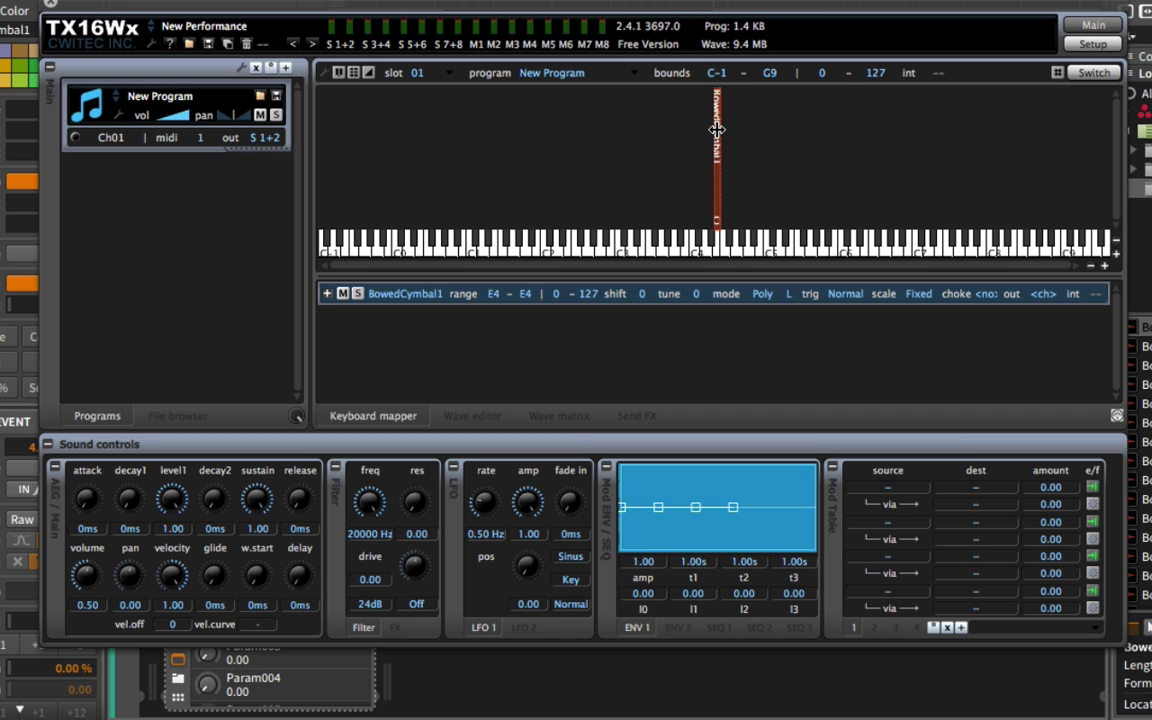
- Stretch the BowedCymbal1 zone across the keyboard to cover the key range G#0 to G7
{"action": "left_click_drag", "start_coordinate": [722, 137], "coordinate": [849, 136]}
{"action": "left_click_drag", "start_coordinate": [717, 136], "coordinate": [442, 141]}
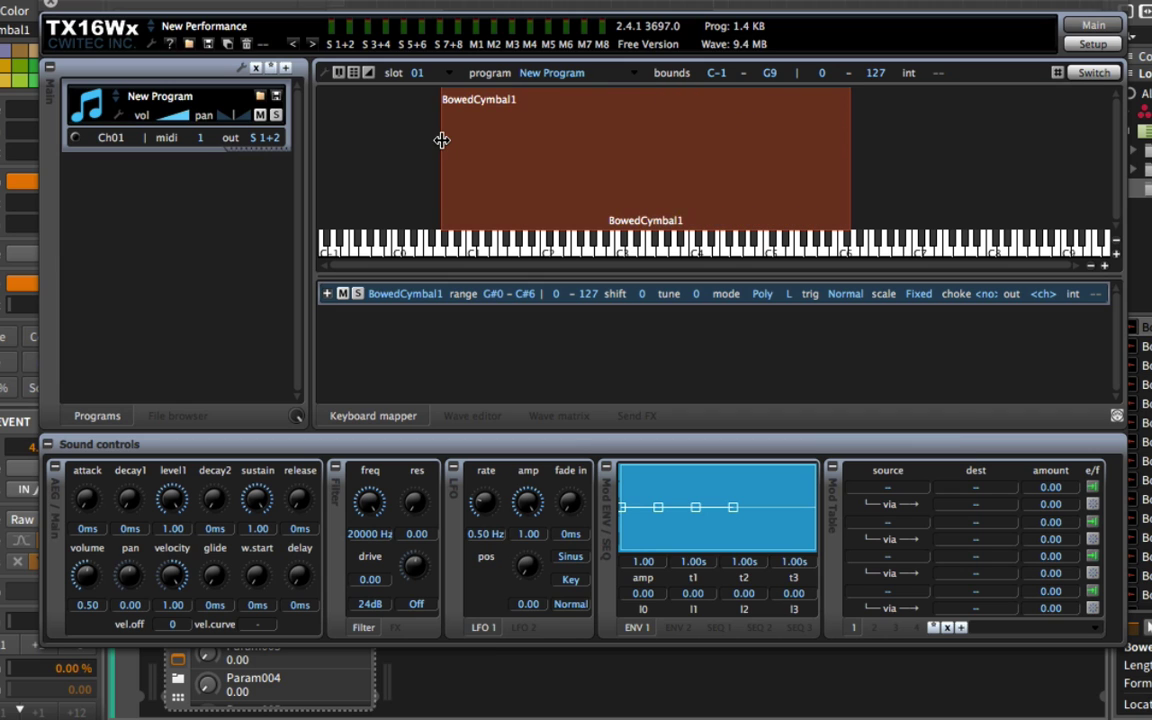
{"action": "left_click_drag", "start_coordinate": [846, 152], "coordinate": [949, 162]}
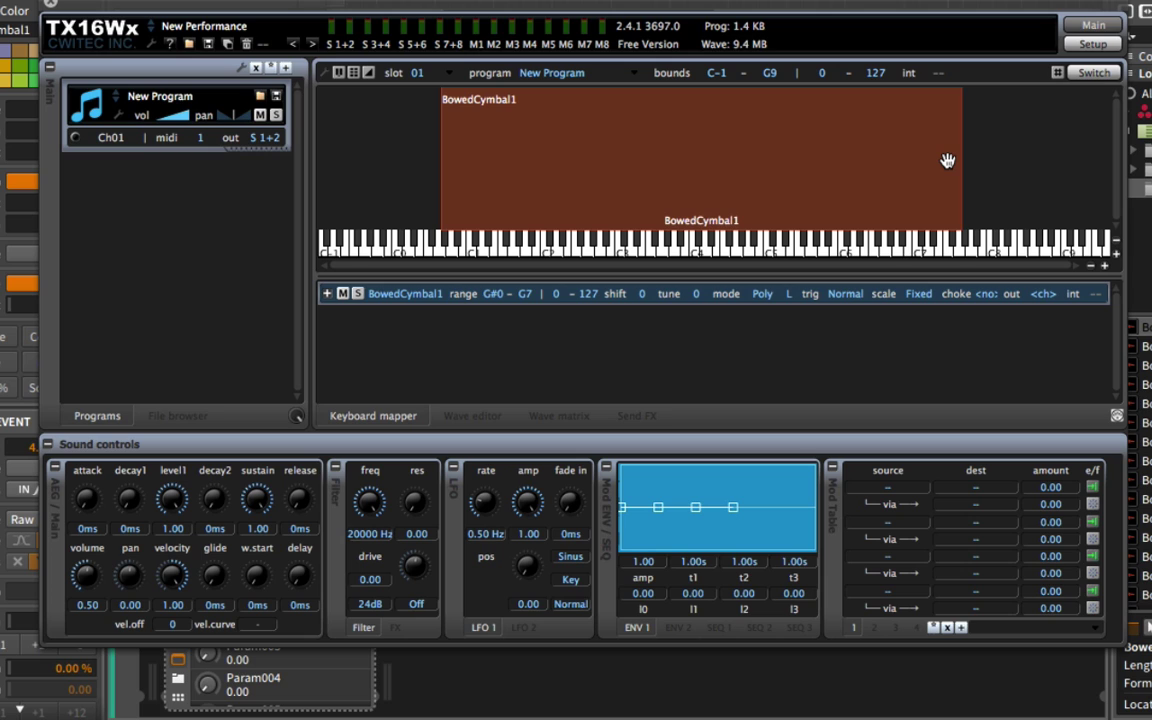
- Open the BowedCymbal1 wave in the wave editor and set its root key to A5
{"action": "left_click", "coordinate": [486, 417]}
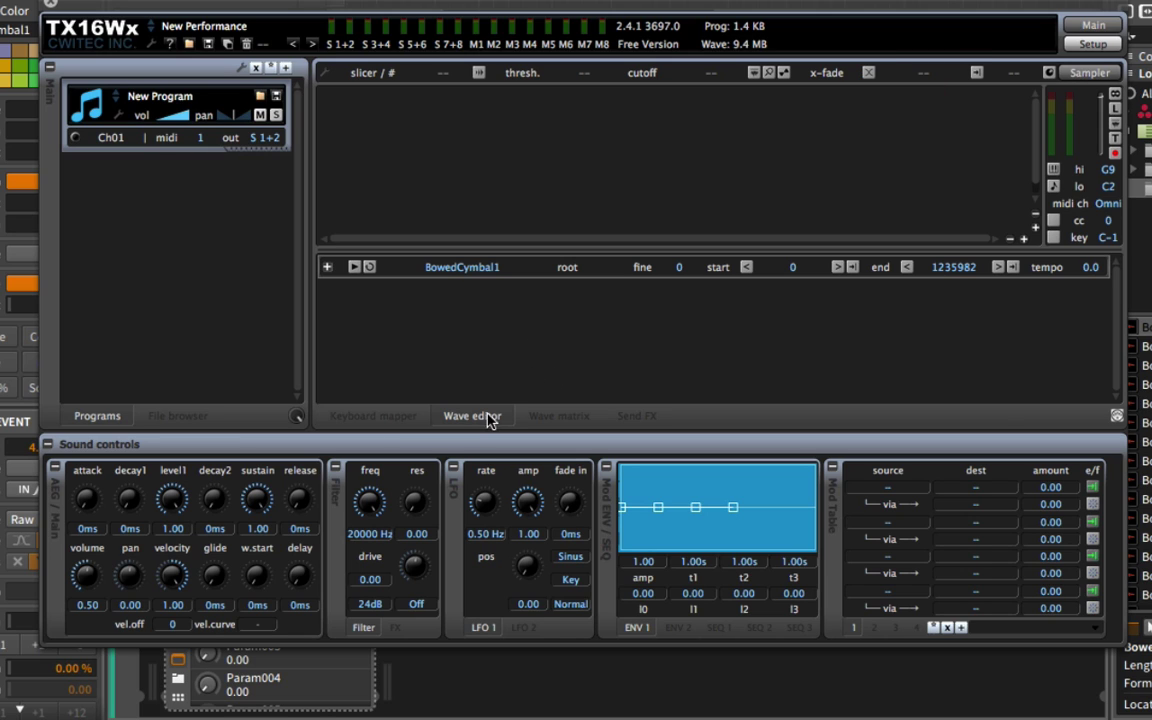
{"action": "double_click", "coordinate": [493, 270]}
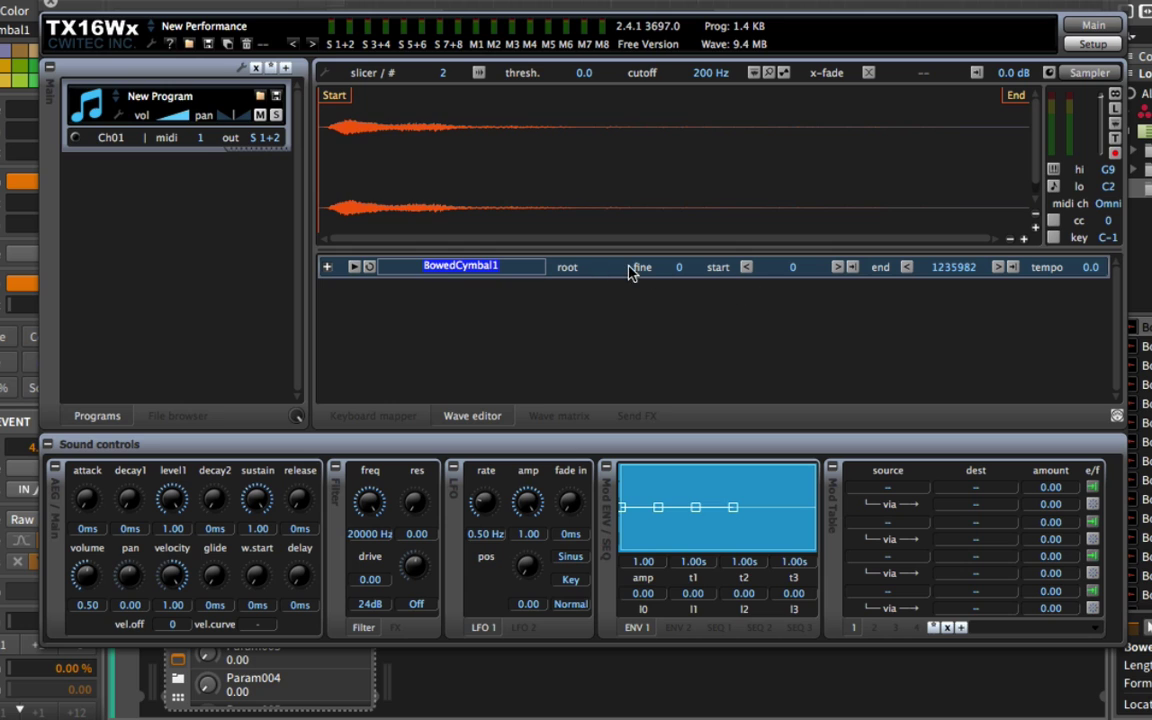
{"action": "left_click_drag", "start_coordinate": [595, 268], "coordinate": [1045, 301]}
{"action": "left_click_drag", "start_coordinate": [594, 267], "coordinate": [458, 272]}
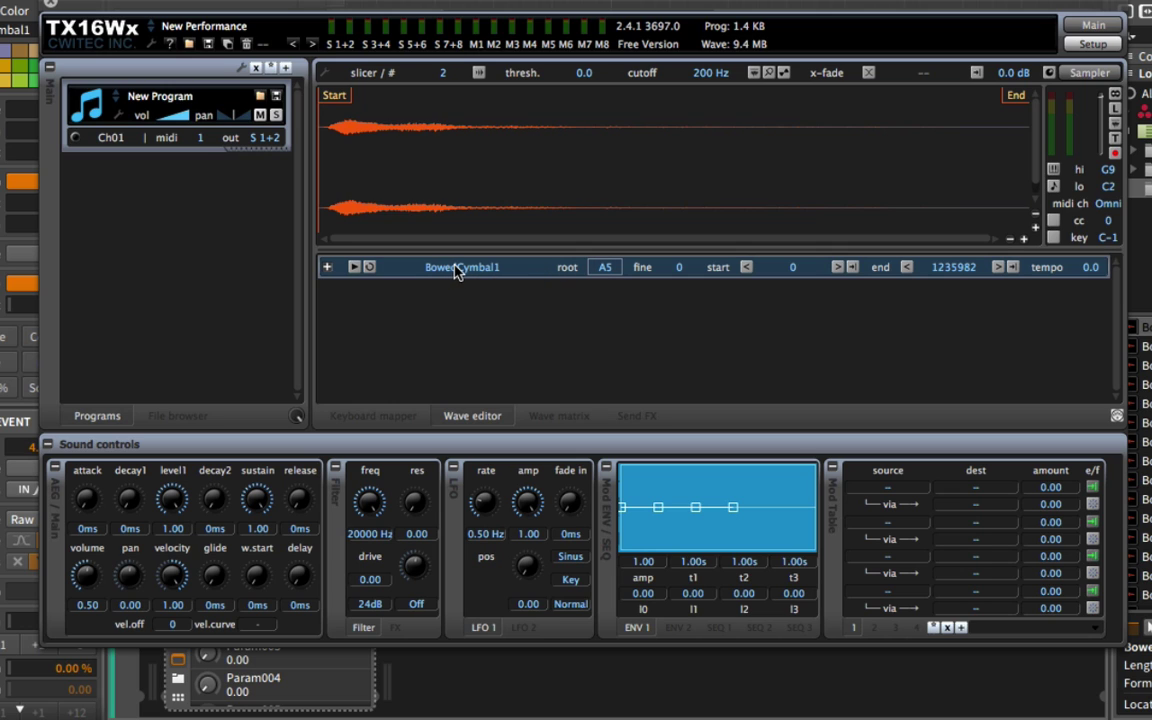
- Set the BowedCymbal1 group's pitch scale to Normal in the keyboard mapper
{"action": "left_click", "coordinate": [404, 402]}
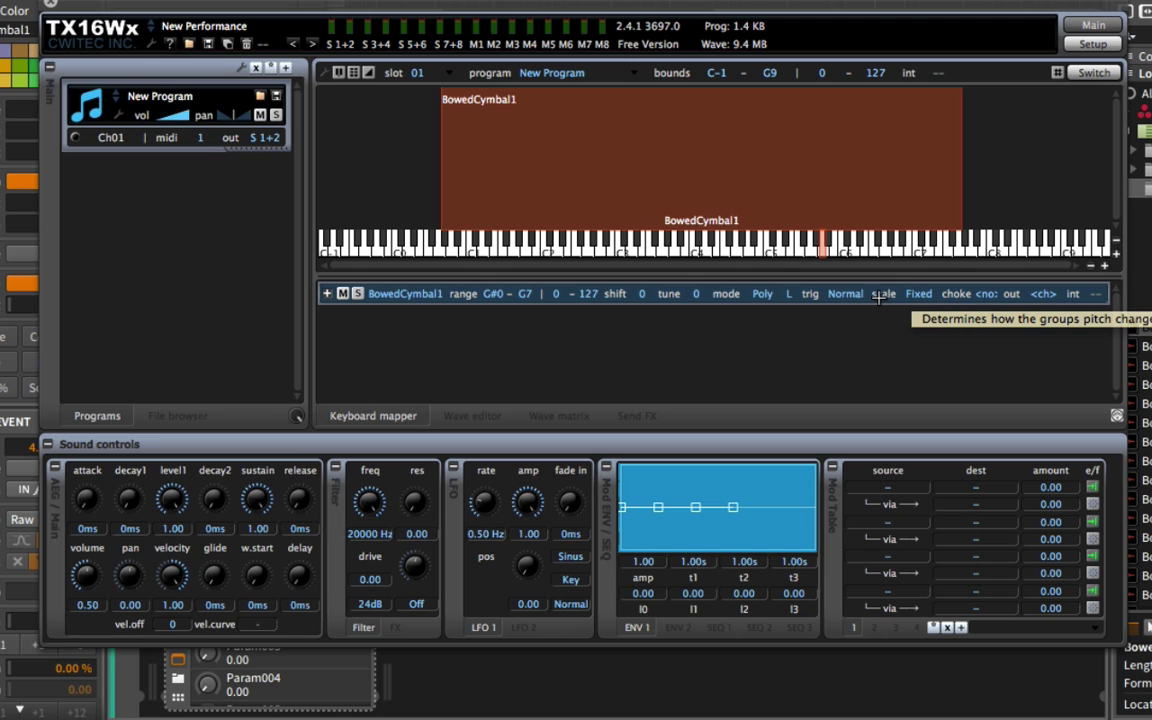
{"action": "left_click", "coordinate": [918, 294]}
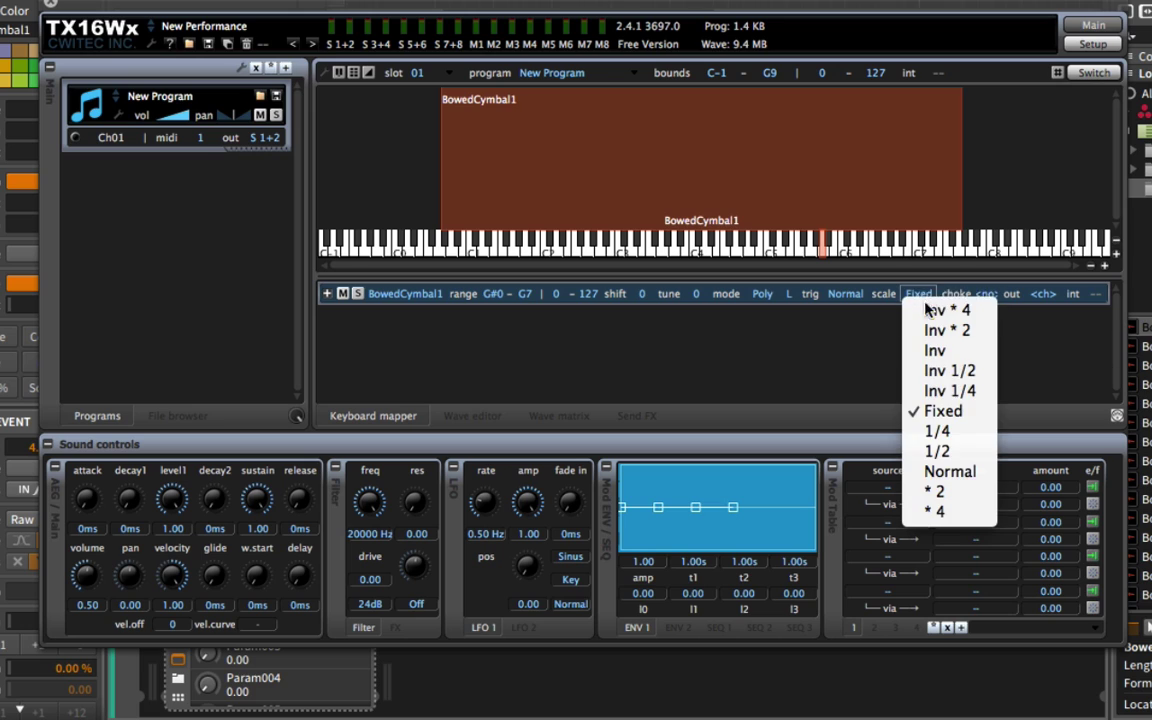
{"action": "left_click", "coordinate": [972, 471]}
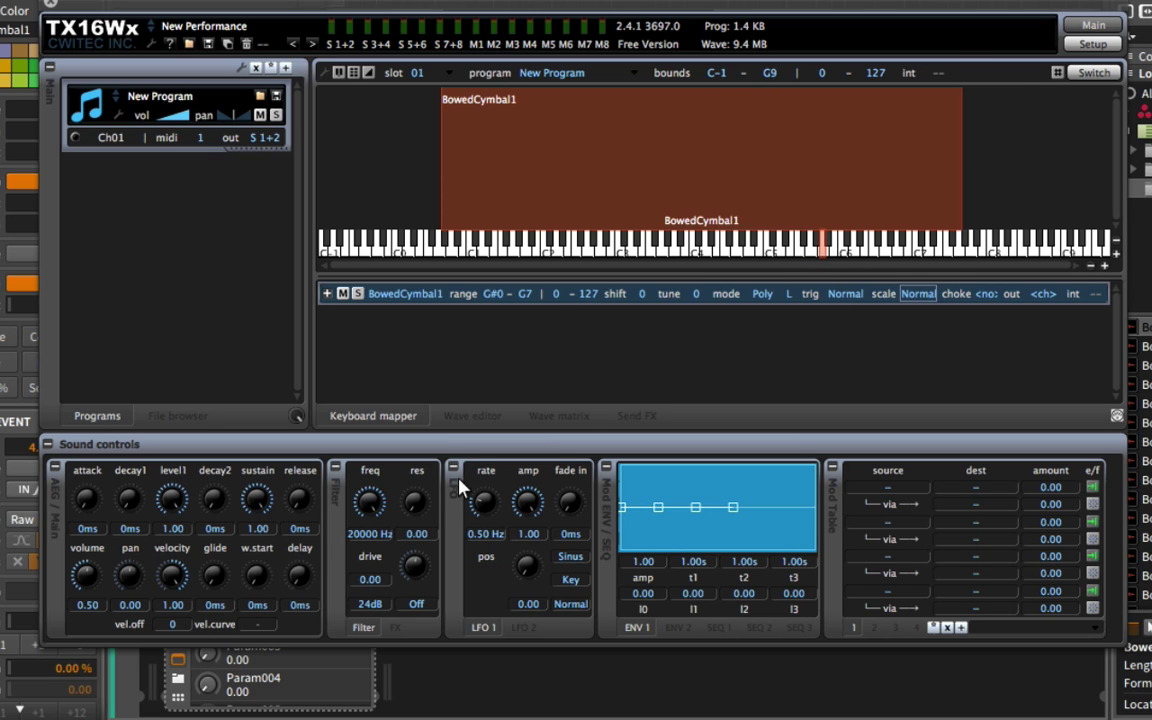
- Change the BowedCymbal1 wave's root key to A#5 and return to the keyboard mapper
{"action": "left_click", "coordinate": [458, 415]}
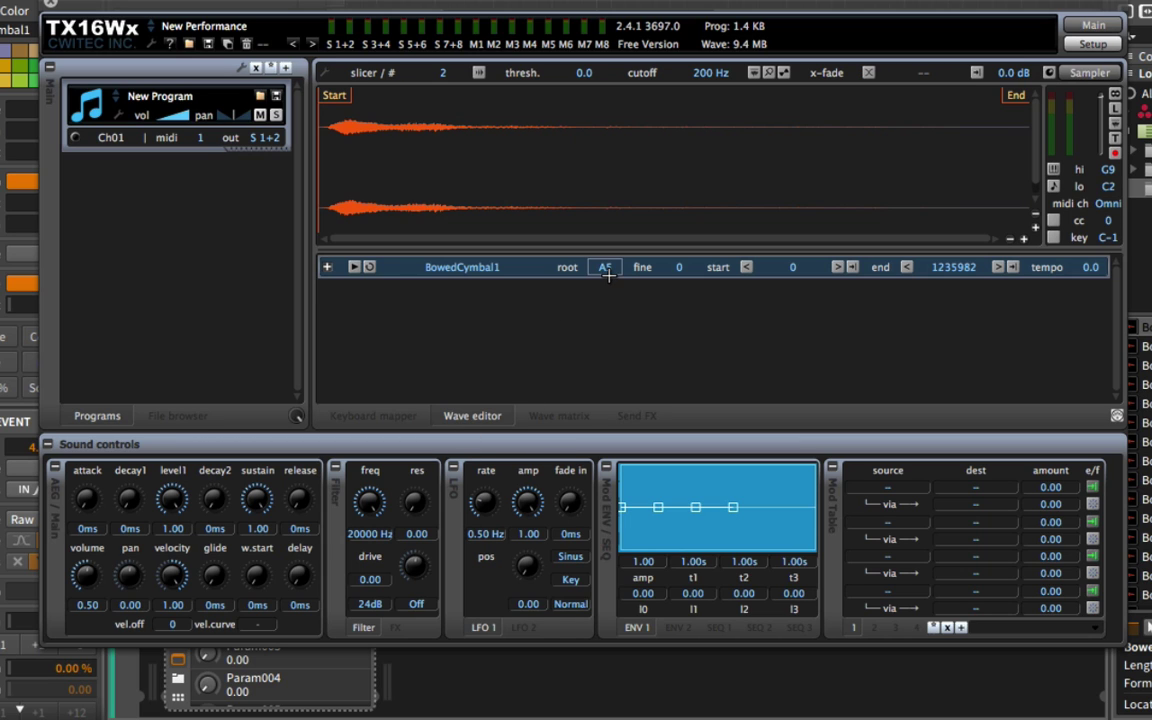
{"action": "left_click", "coordinate": [383, 422]}
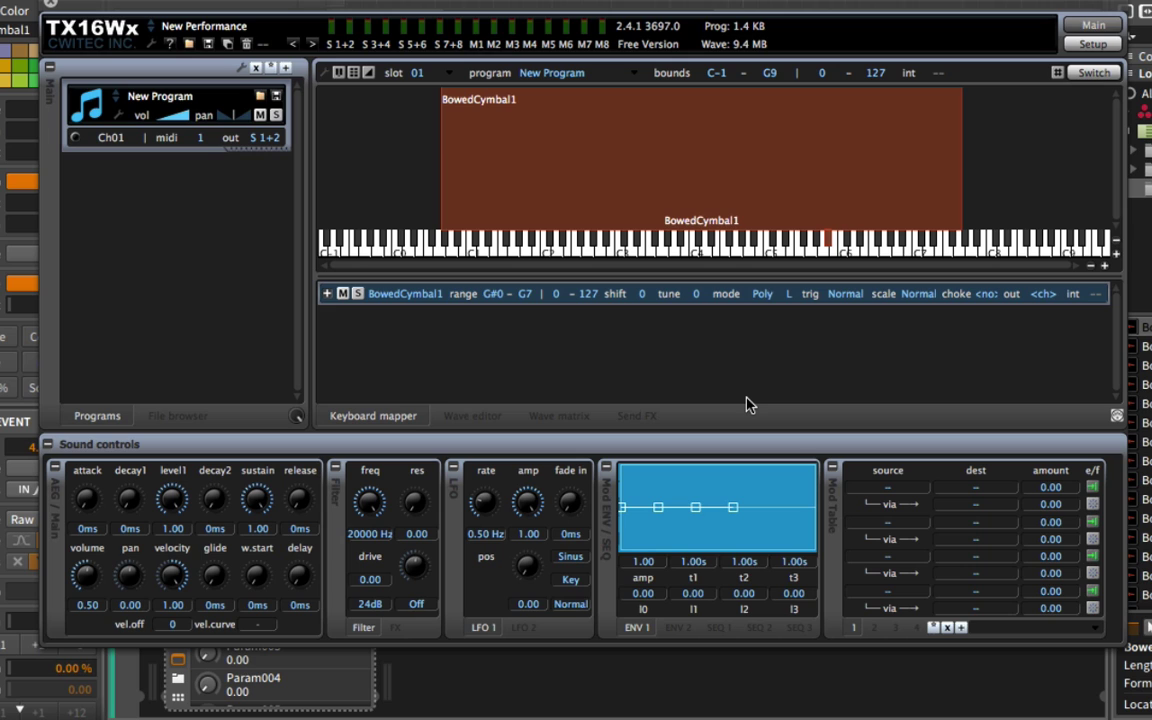
- Move the BowedCymbal1 wave's start marker past the slow fade-in to about sample 42849
{"action": "left_click", "coordinate": [466, 416]}
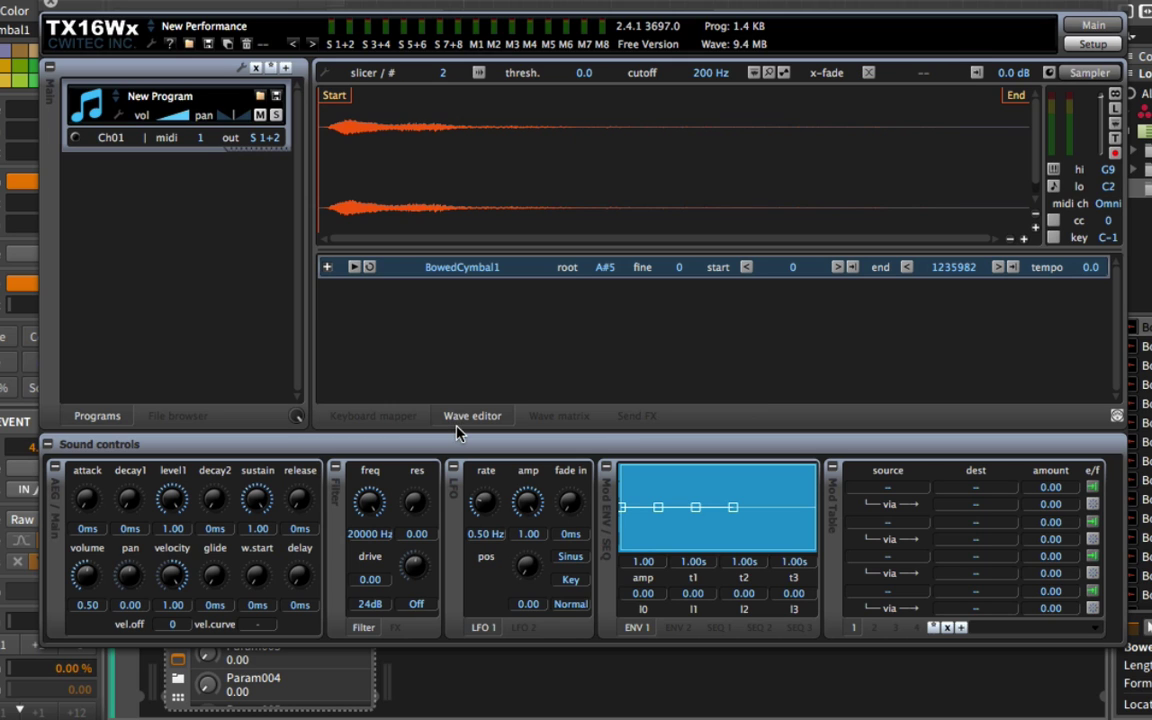
{"action": "left_click", "coordinate": [1024, 240]}
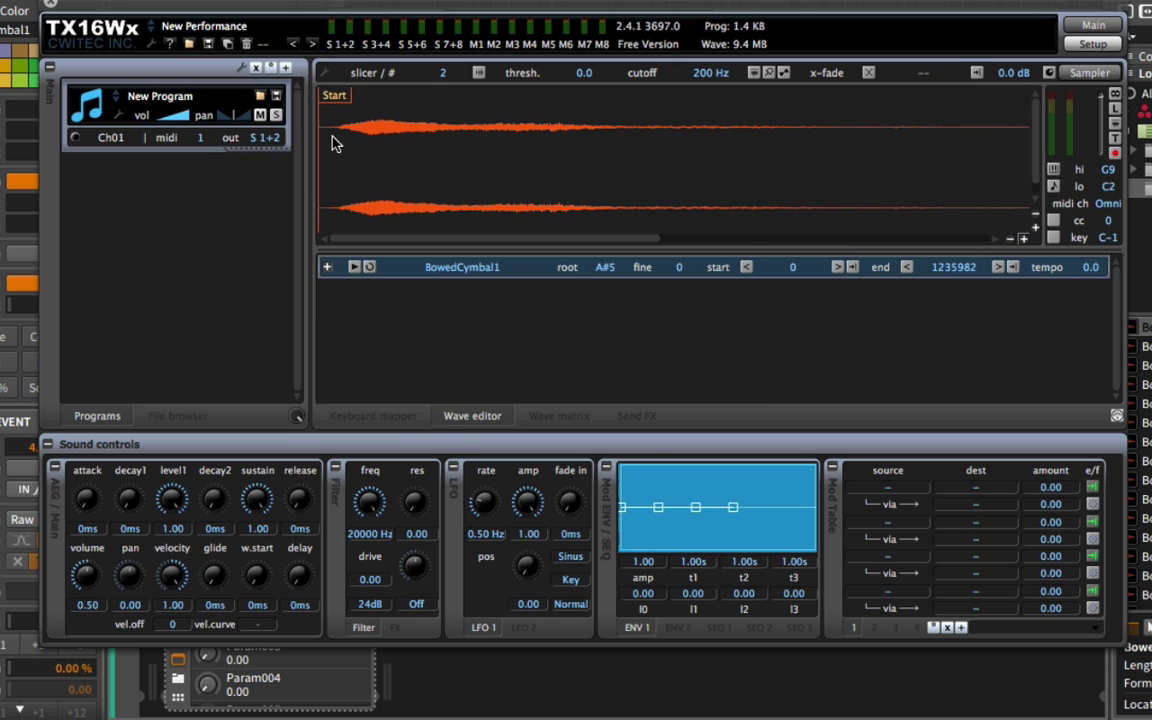
{"action": "left_click_drag", "start_coordinate": [333, 97], "coordinate": [373, 100]}
{"action": "scroll", "coordinate": [380, 103], "scroll_direction": "up", "scroll_amount": 3}
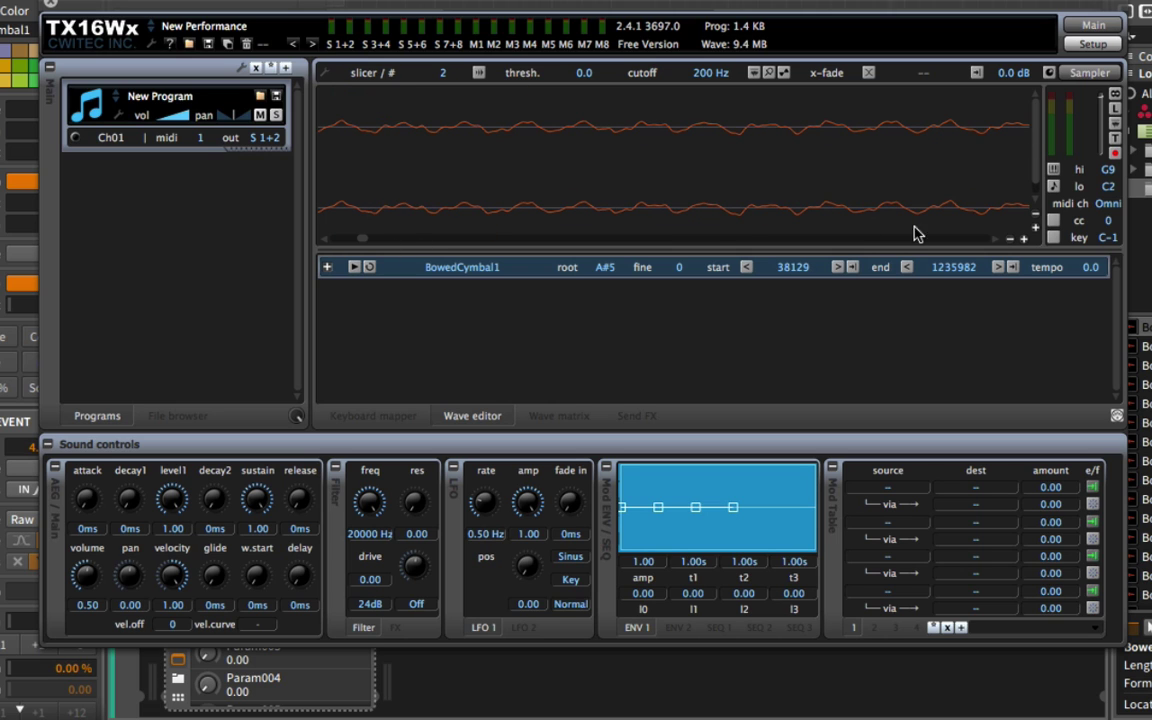
{"action": "left_click", "coordinate": [1010, 239]}
{"action": "left_click", "coordinate": [1010, 239]}
{"action": "left_click", "coordinate": [1010, 239]}
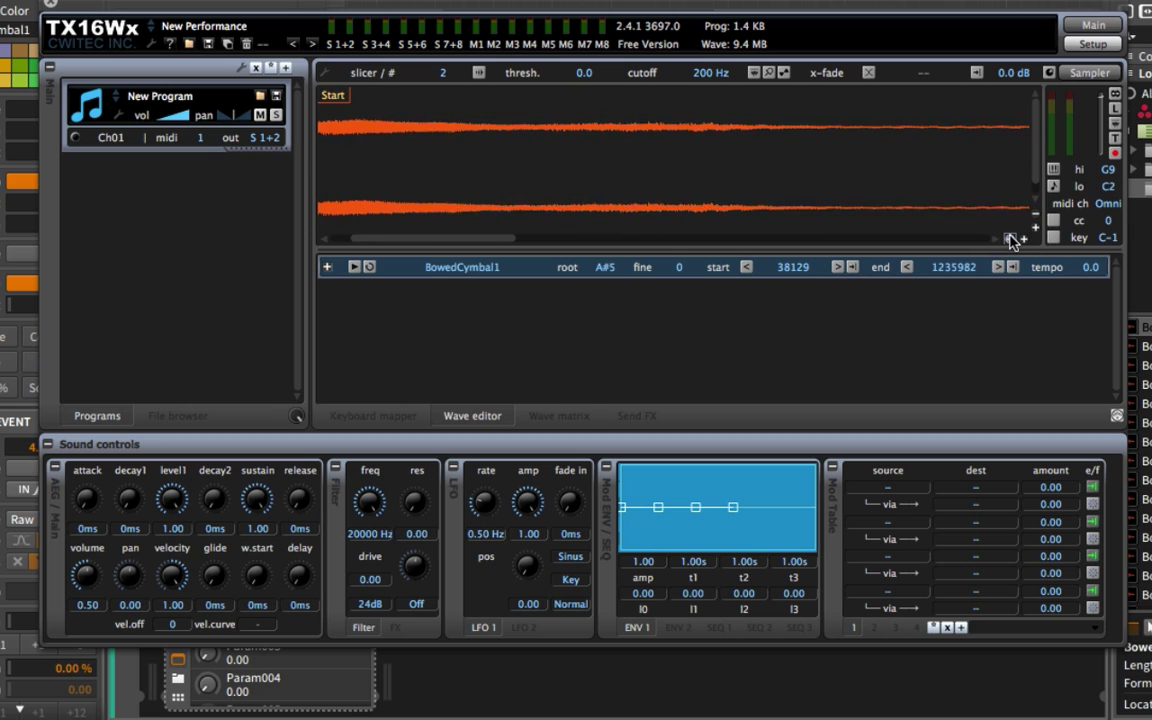
{"action": "left_click", "coordinate": [1012, 240]}
{"action": "left_click", "coordinate": [1021, 240]}
{"action": "left_click", "coordinate": [1021, 240]}
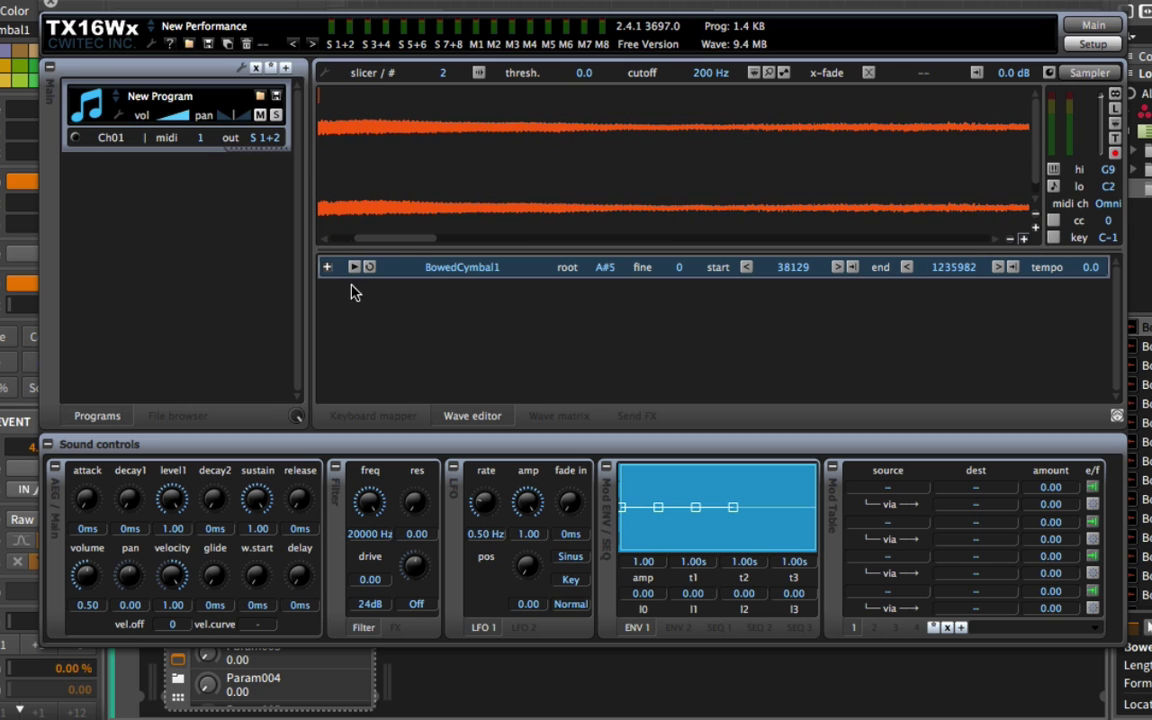
{"action": "left_click", "coordinate": [362, 240]}
{"action": "left_click_drag", "start_coordinate": [494, 165], "coordinate": [516, 165]}
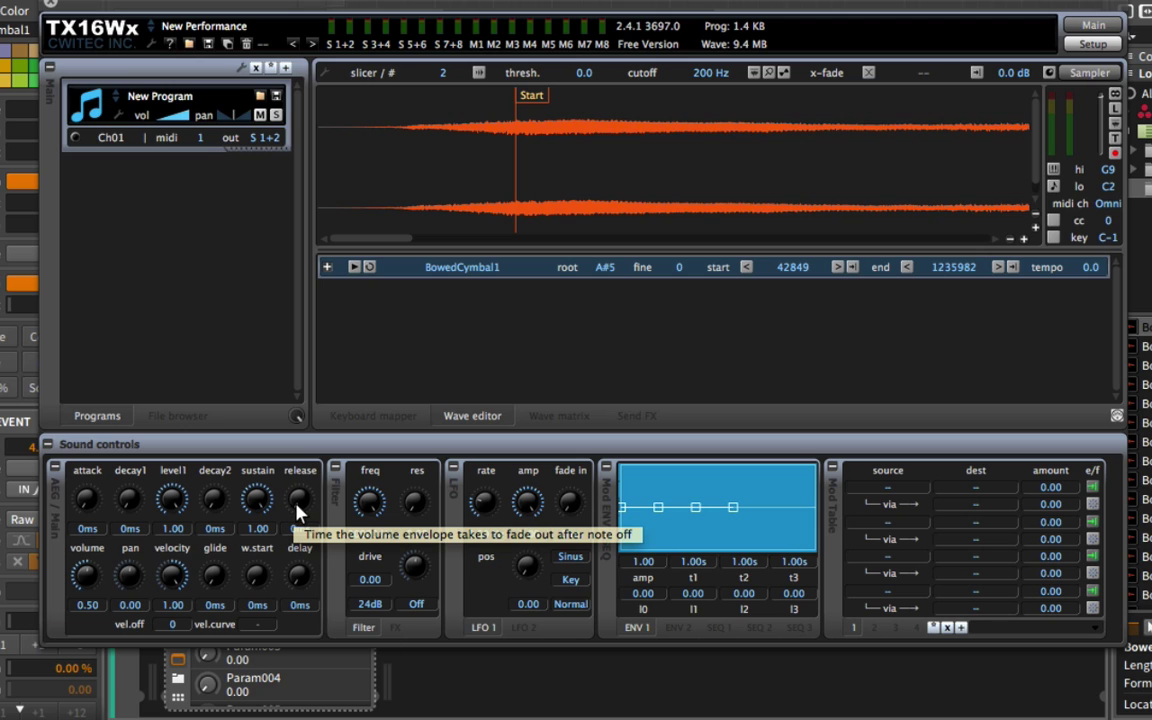
- Set the volume envelope's release to 653.1 ms and return to the keyboard mapper
{"action": "left_click_drag", "start_coordinate": [310, 510], "coordinate": [278, 442]}
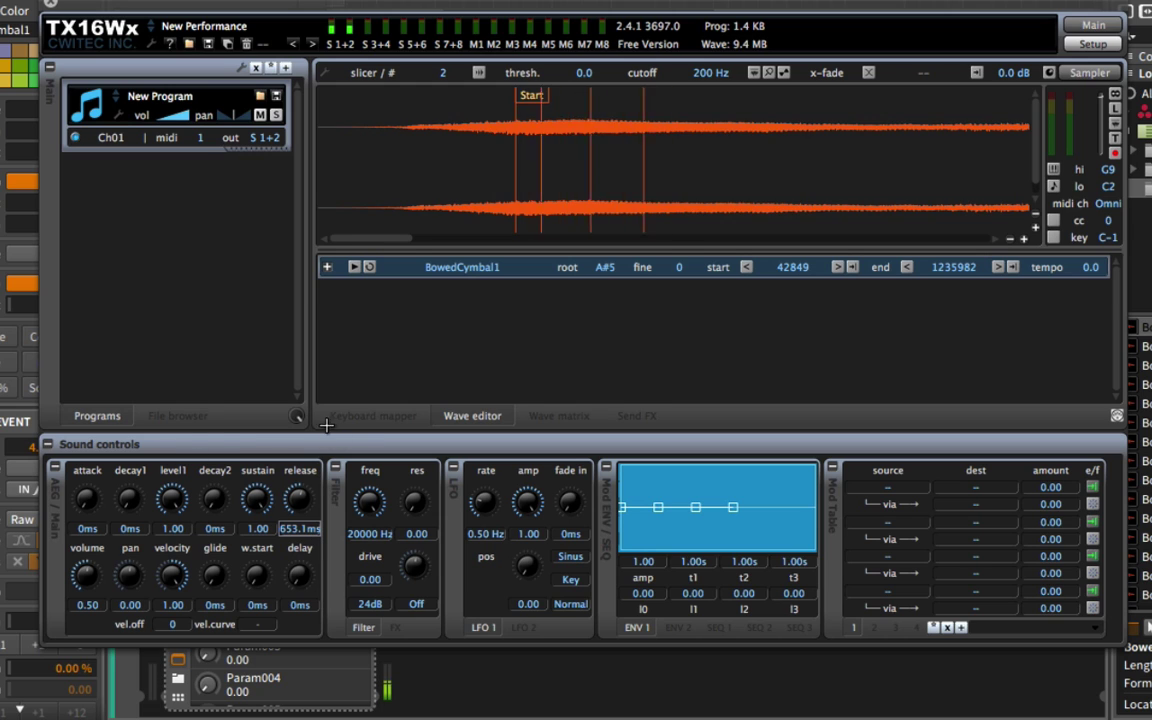
{"action": "left_click", "coordinate": [373, 415]}
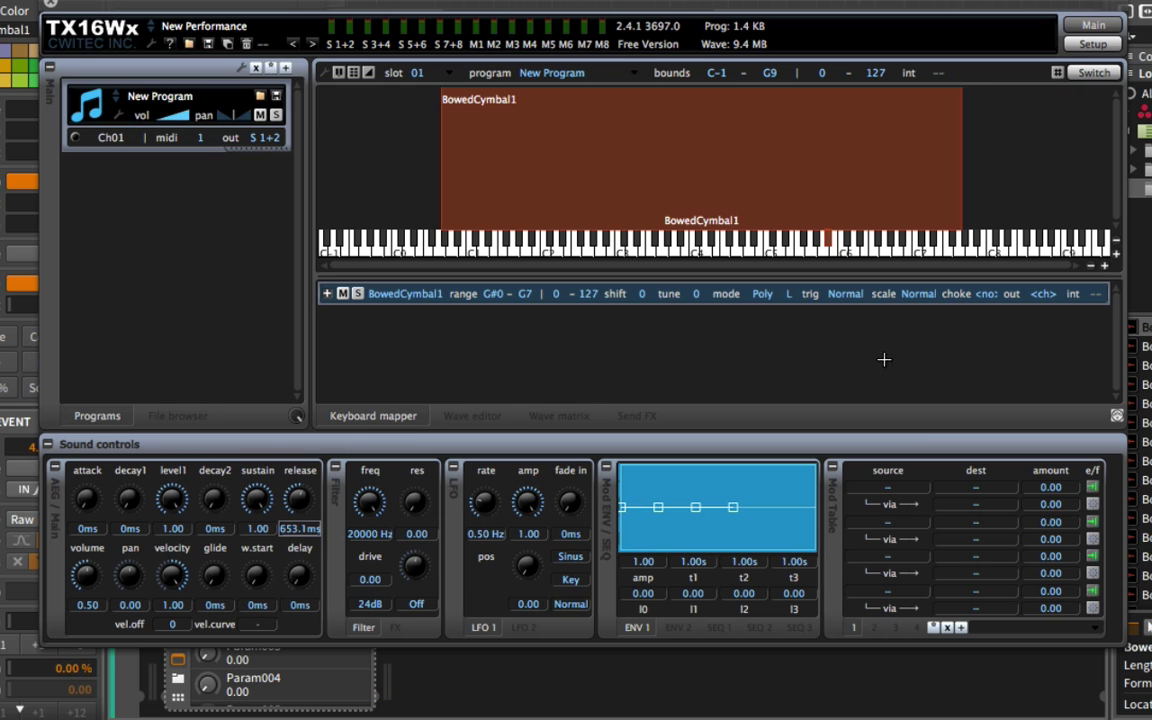
- Switch the BowedCymbal1 group's play mode to Mono and set the volume envelope's attack to 1.59 ms
{"action": "left_click", "coordinate": [762, 293]}
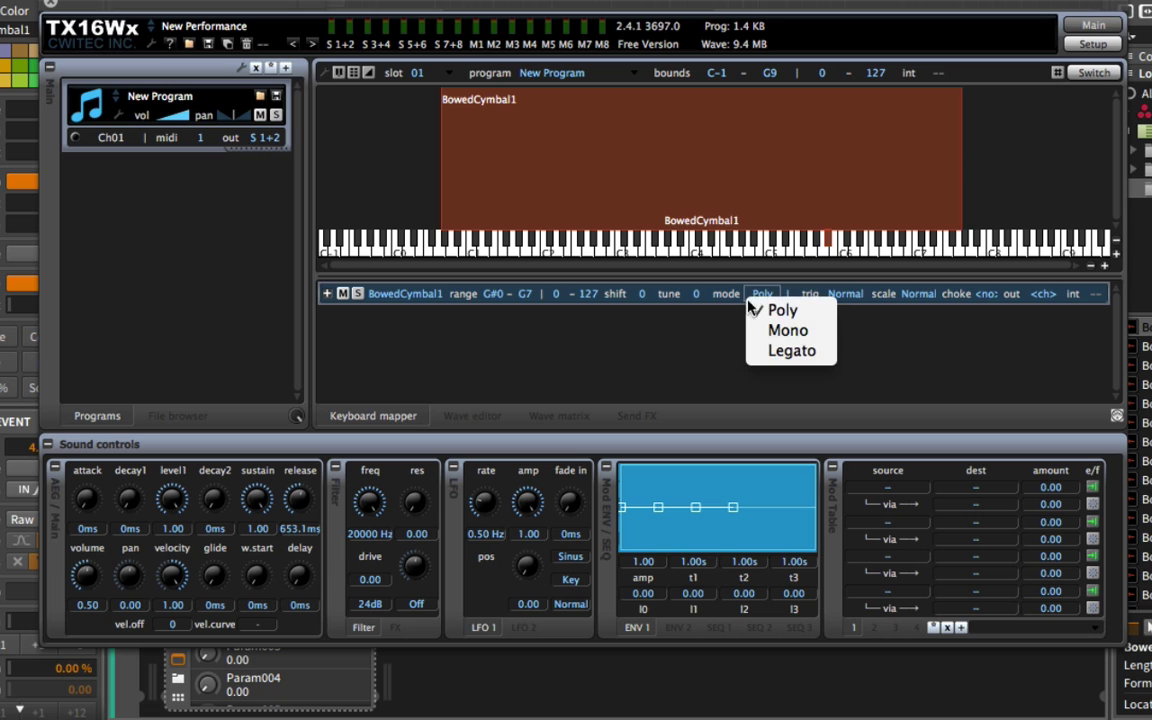
{"action": "left_click", "coordinate": [816, 332]}
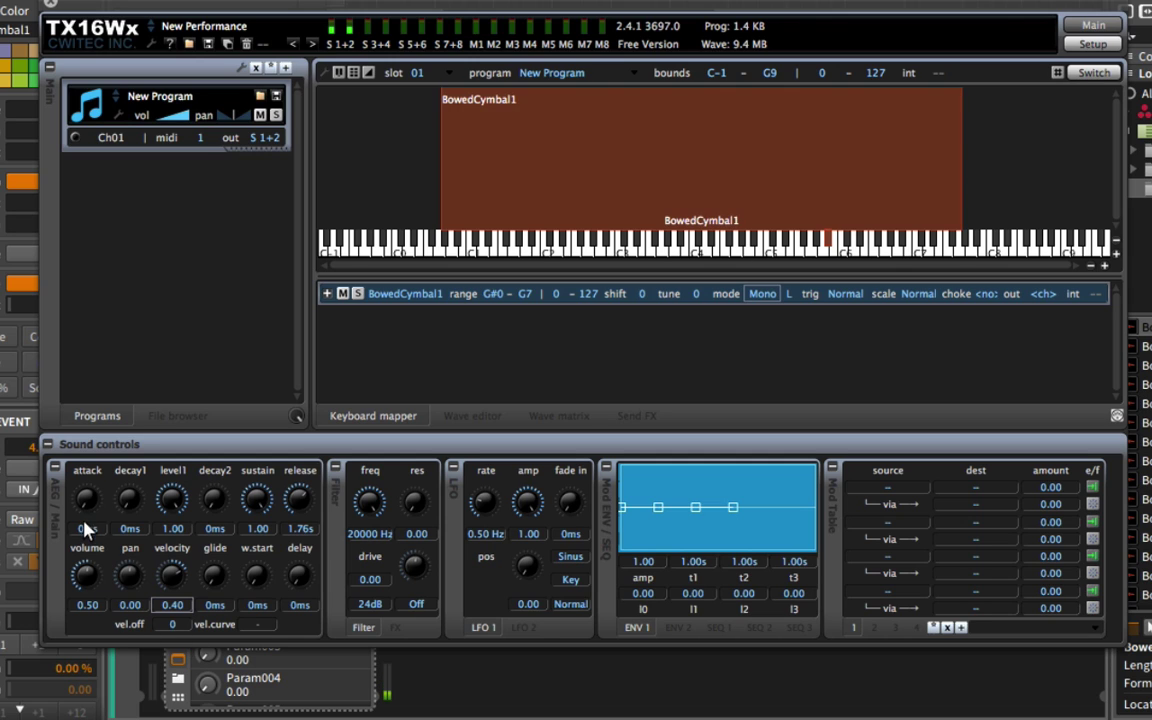
{"action": "left_click_drag", "start_coordinate": [75, 527], "coordinate": [36, 517]}
- Set the filter type to LowPass with a 12dB slope
{"action": "left_click", "coordinate": [418, 603]}
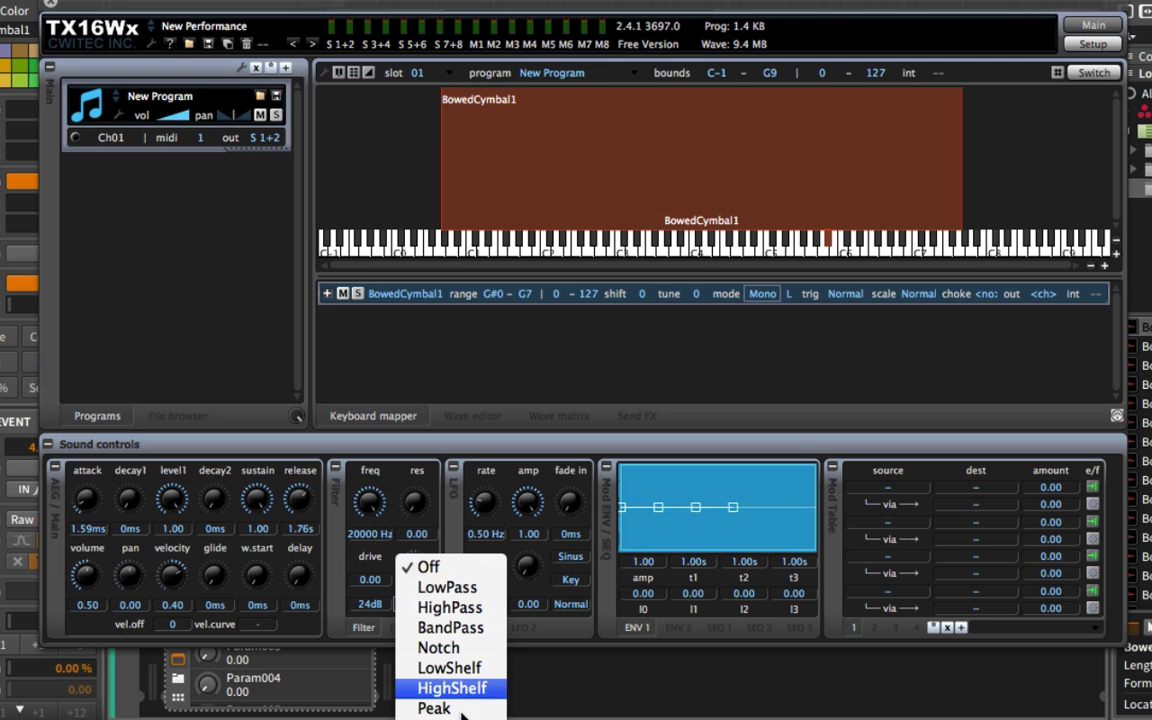
{"action": "left_click", "coordinate": [440, 587]}
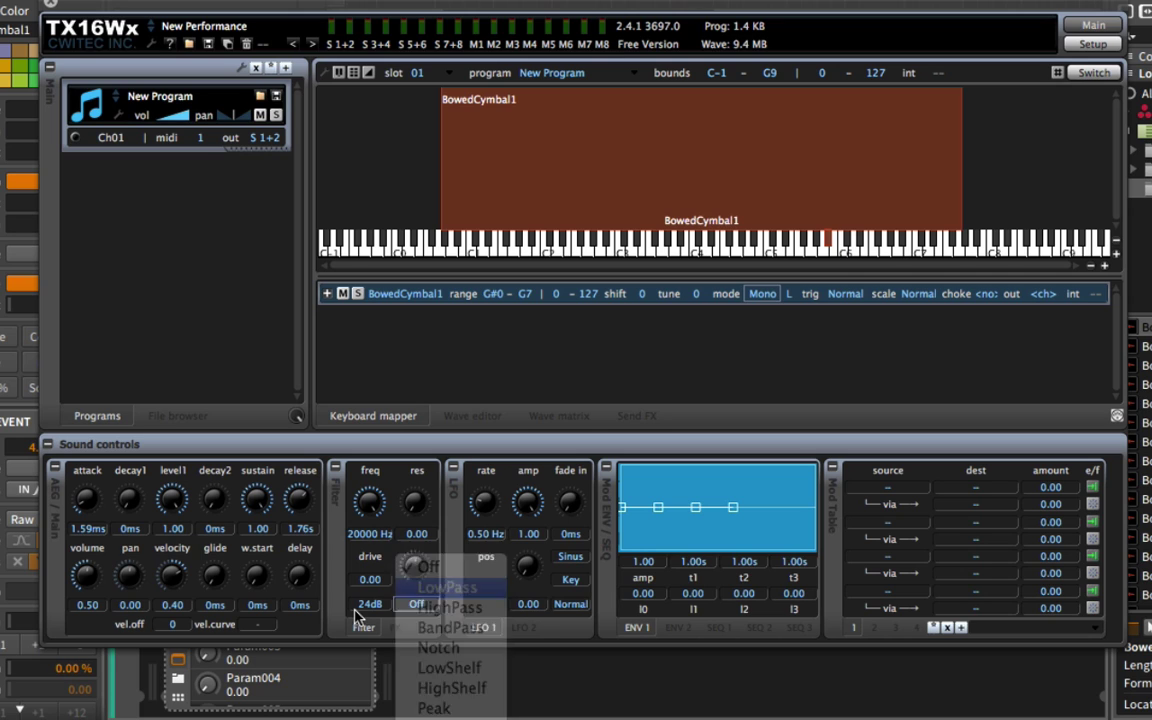
{"action": "left_click", "coordinate": [358, 608]}
{"action": "left_click", "coordinate": [368, 640]}
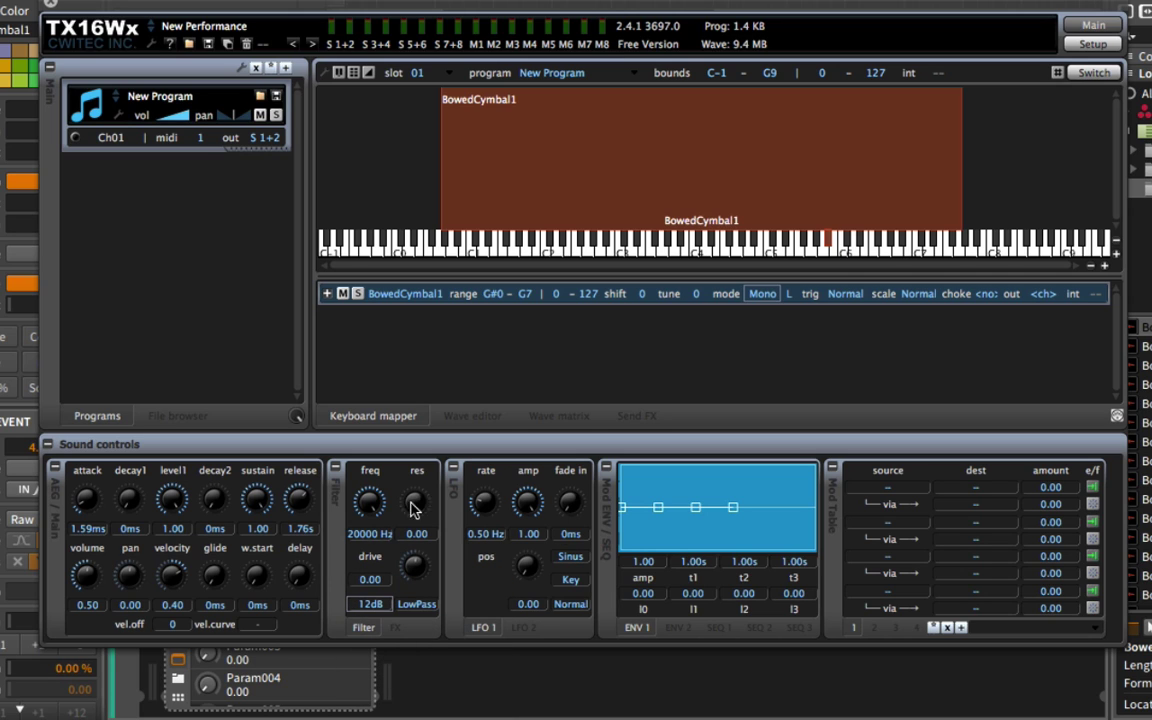
- Set the filter's resonance to 0.30, frequency to 800 Hz and drive to 0.60
{"action": "left_click_drag", "start_coordinate": [395, 495], "coordinate": [440, 543]}
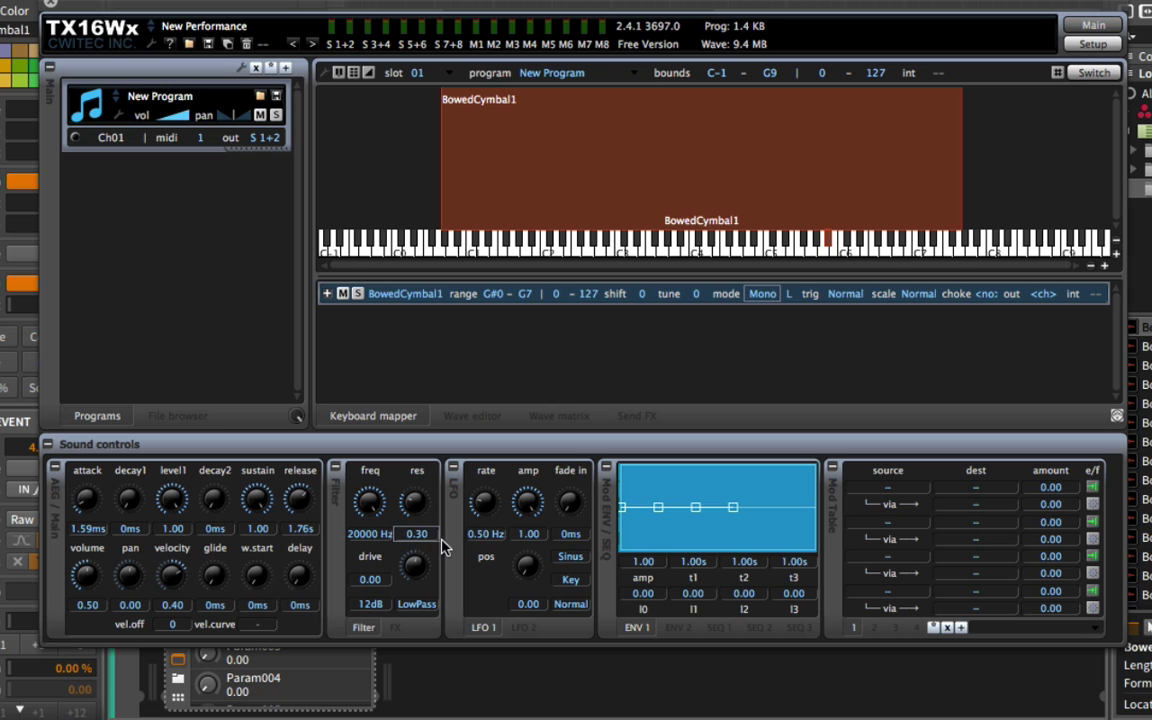
{"action": "left_click_drag", "start_coordinate": [368, 535], "coordinate": [272, 540]}
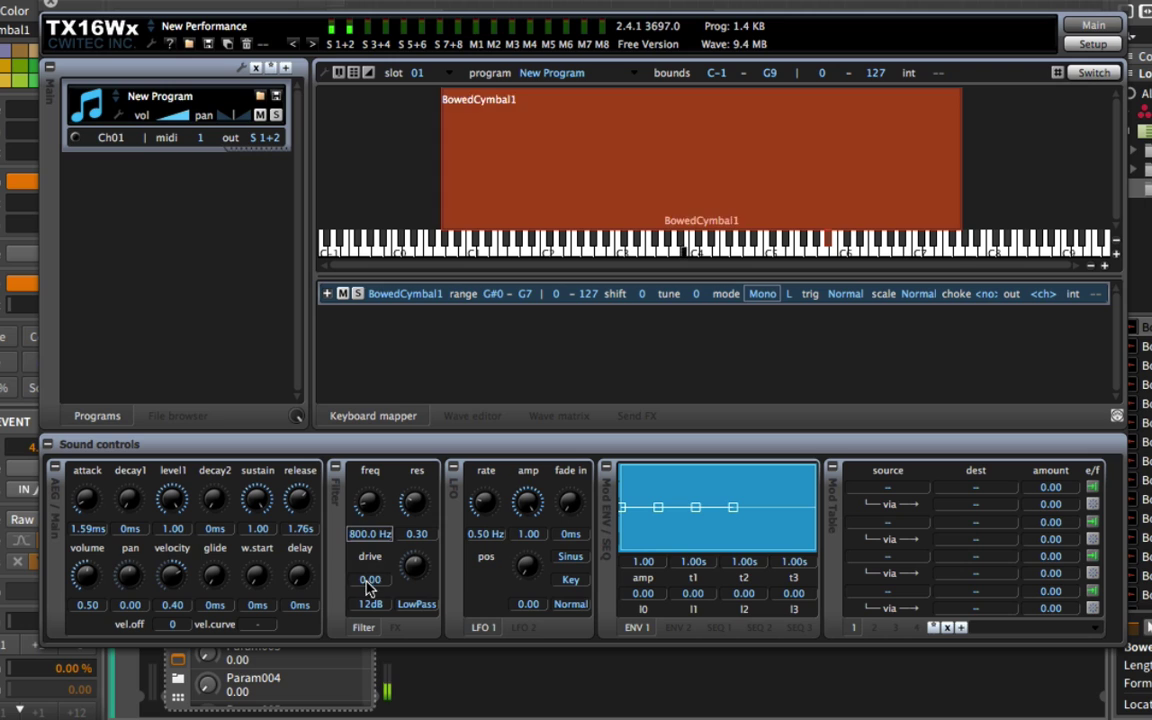
{"action": "left_click_drag", "start_coordinate": [368, 584], "coordinate": [392, 545]}
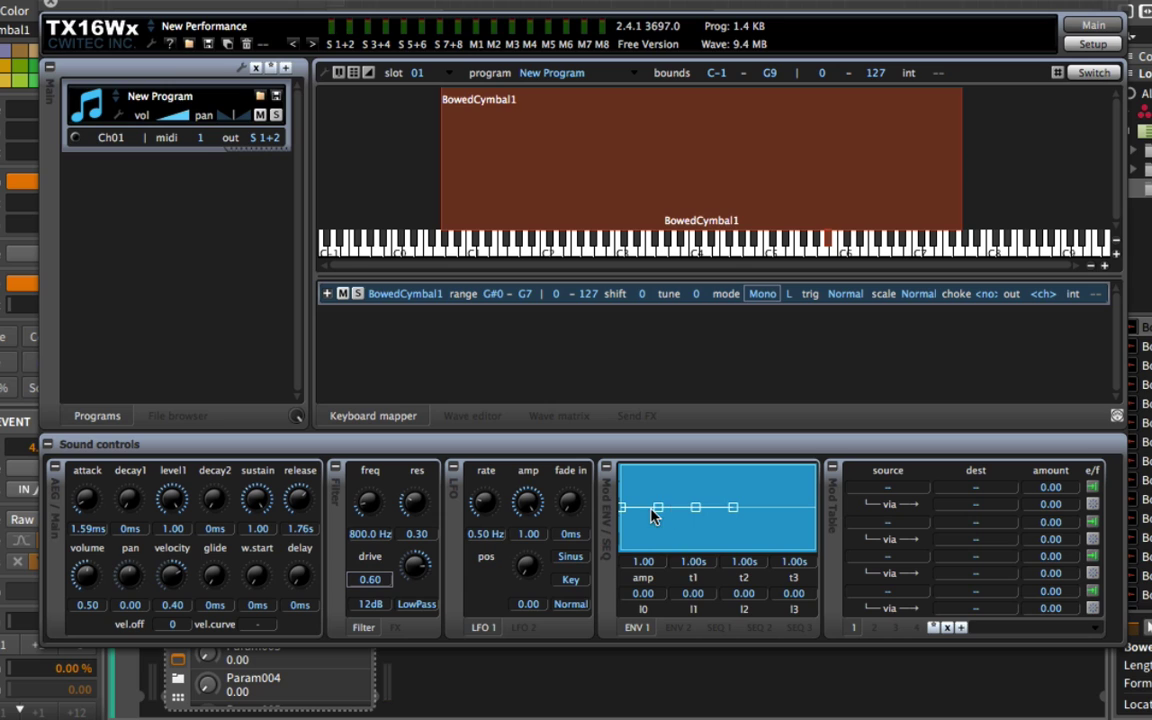
- Shape ENV1 to fall from -0.02 to -1.00, with t1 at 0 ms, t2 at 8.60 s and t3 at 862.7 ms
{"action": "left_click_drag", "start_coordinate": [656, 508], "coordinate": [704, 563]}
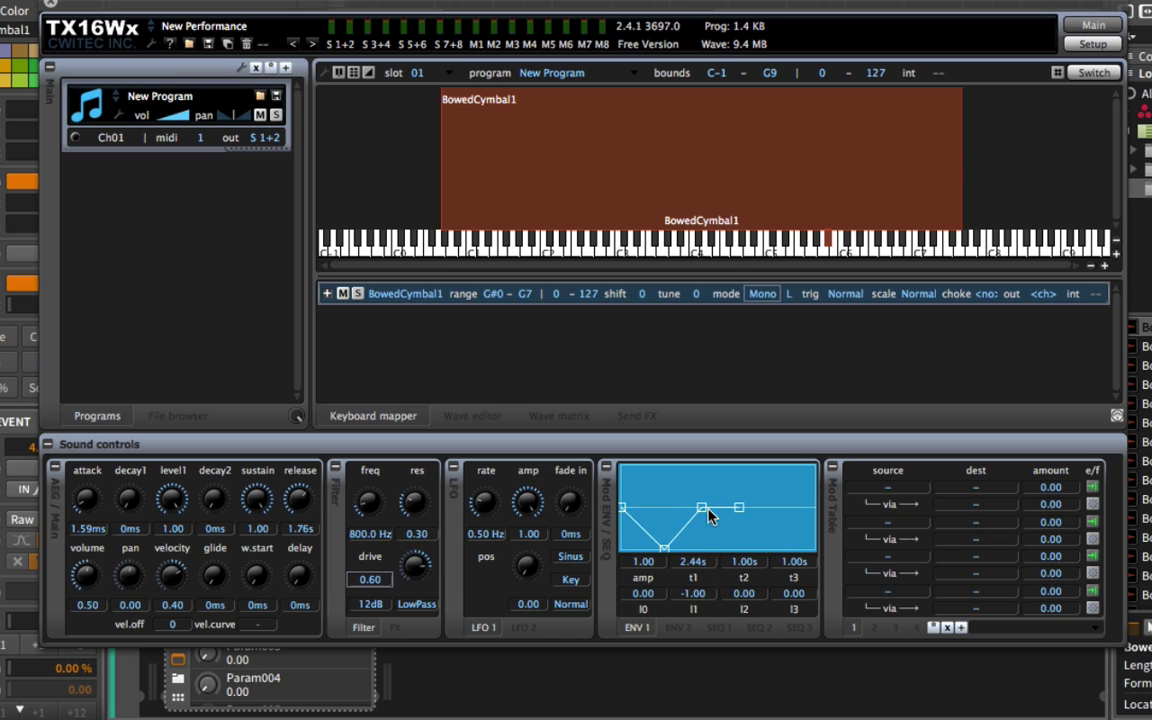
{"action": "left_click_drag", "start_coordinate": [708, 515], "coordinate": [741, 572]}
{"action": "left_click_drag", "start_coordinate": [754, 508], "coordinate": [753, 549]}
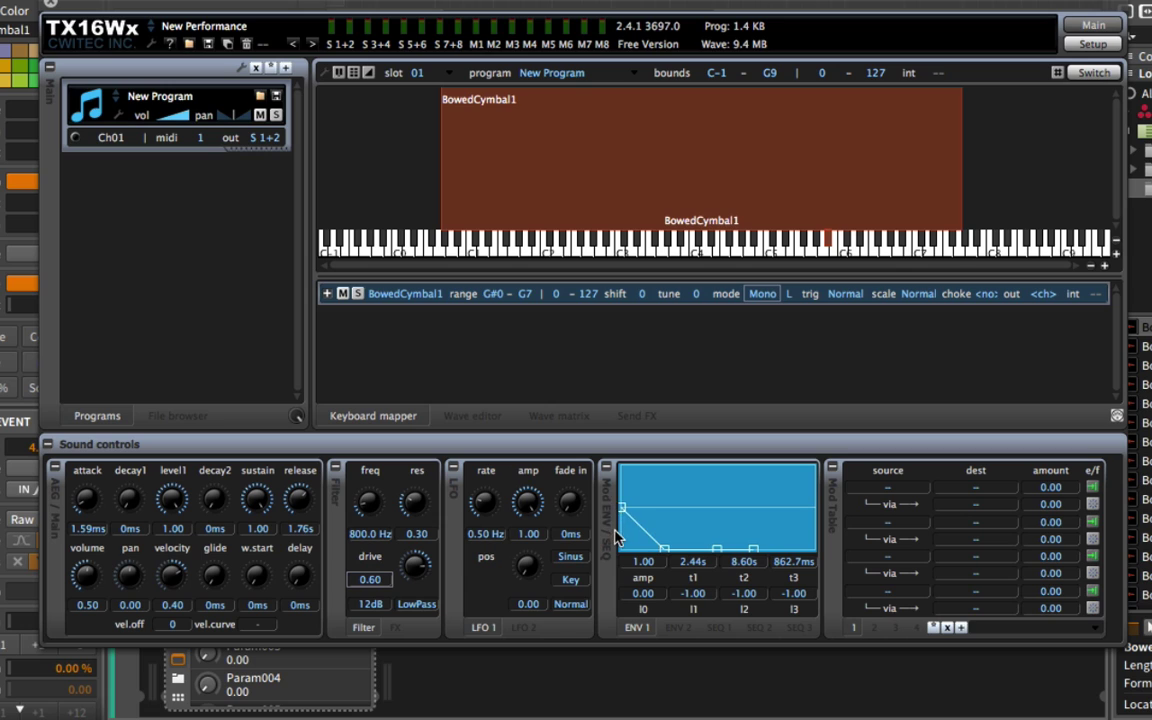
{"action": "mouse_move", "coordinate": [617, 512]}
{"action": "left_mouse_down"}
{"action": "mouse_move", "coordinate": [664, 556]}
{"action": "mouse_move", "coordinate": [661, 524]}
{"action": "mouse_move", "coordinate": [612, 514]}
{"action": "left_mouse_up"}
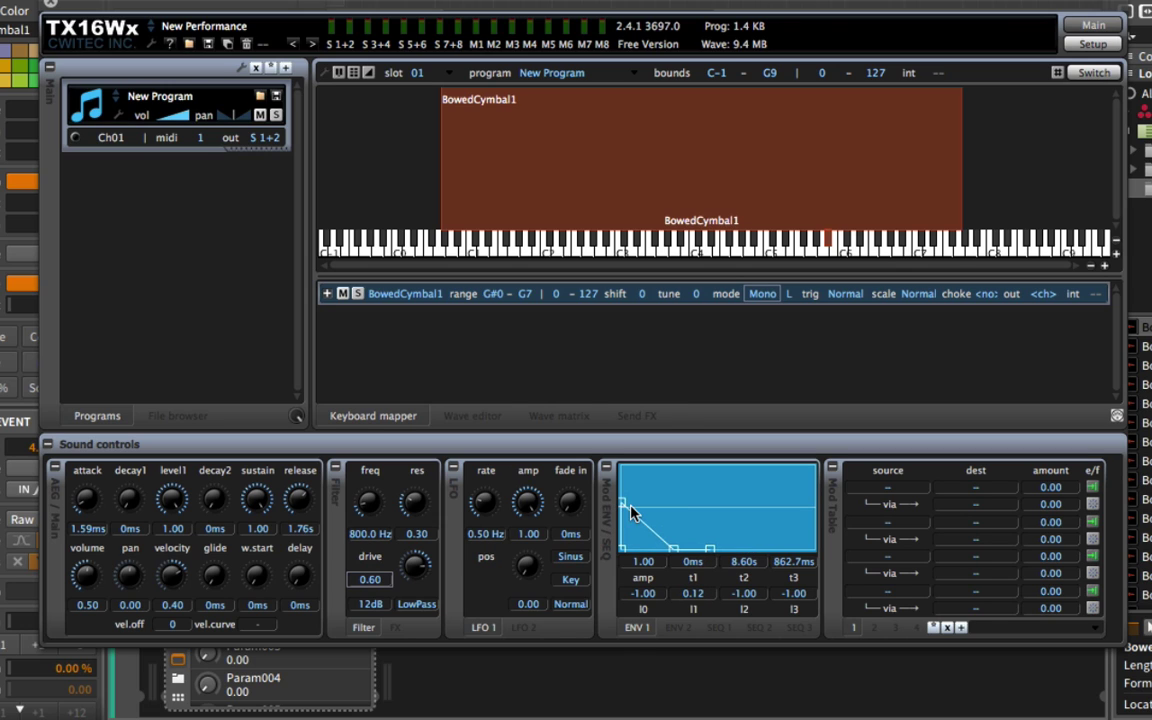
{"action": "mouse_move", "coordinate": [620, 504]}
{"action": "left_mouse_down"}
{"action": "mouse_move", "coordinate": [635, 517]}
{"action": "mouse_move", "coordinate": [609, 506]}
{"action": "left_mouse_up"}
- Route ENV1 to Filter Freq in the first slot of the modulation table
{"action": "left_click", "coordinate": [888, 488]}
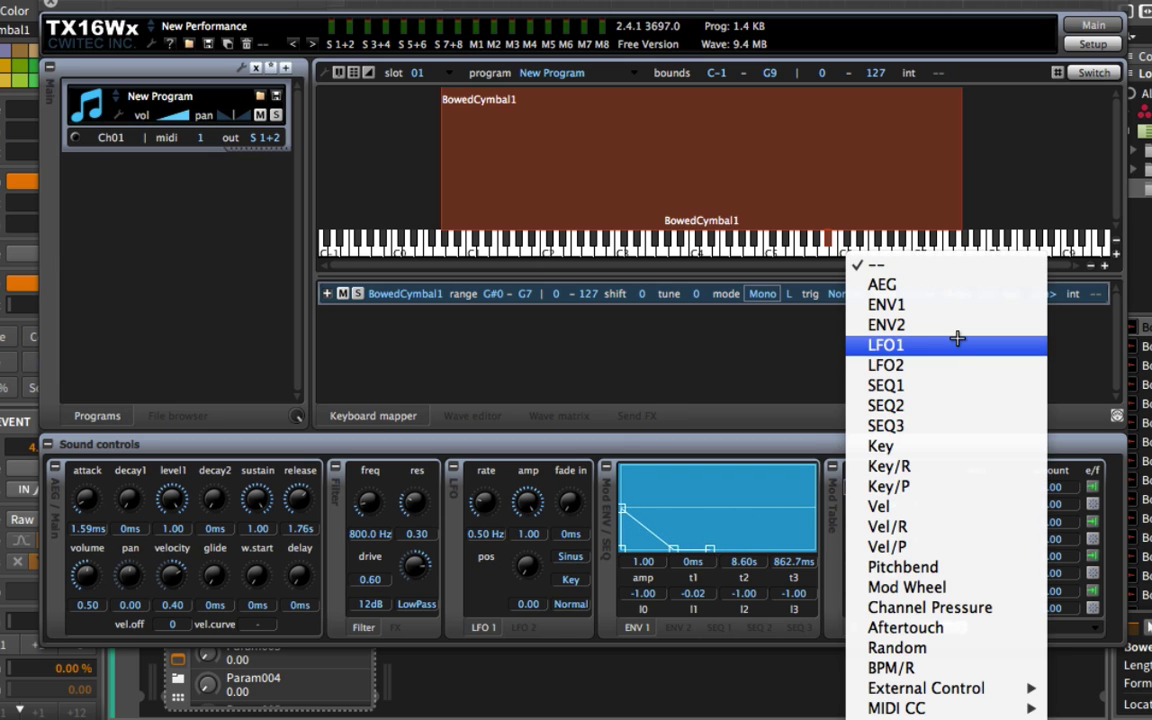
{"action": "left_click", "coordinate": [918, 306]}
{"action": "left_click", "coordinate": [977, 487]}
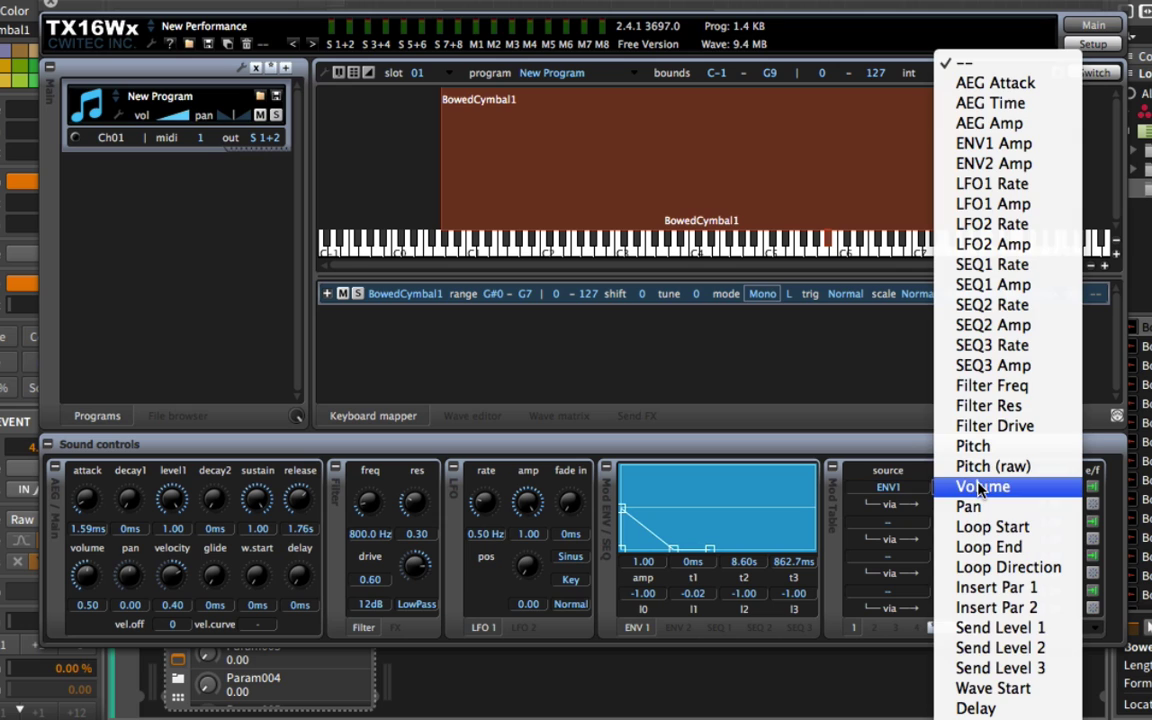
{"action": "left_click", "coordinate": [946, 385]}
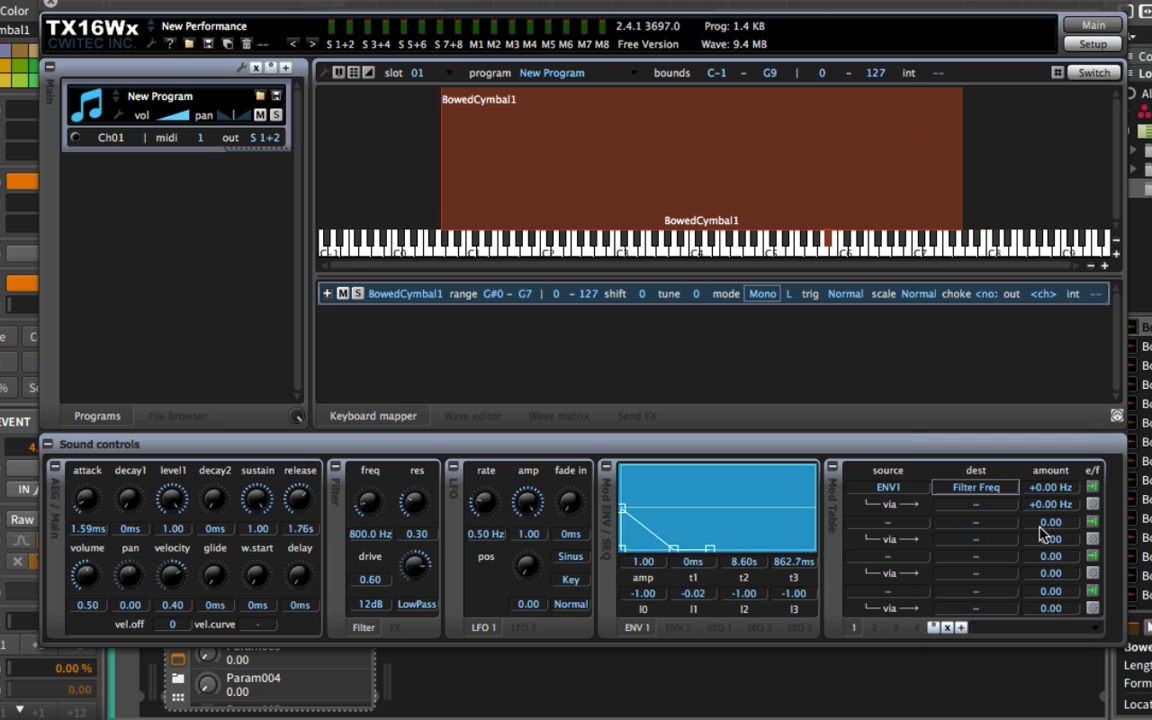
- Set the amount of the ENV1 to Filter Freq modulation to +9800 Hz
{"action": "double_click", "coordinate": [1049, 488]}
{"action": "type", "text": "200"}
{"action": "key", "text": "Return"}
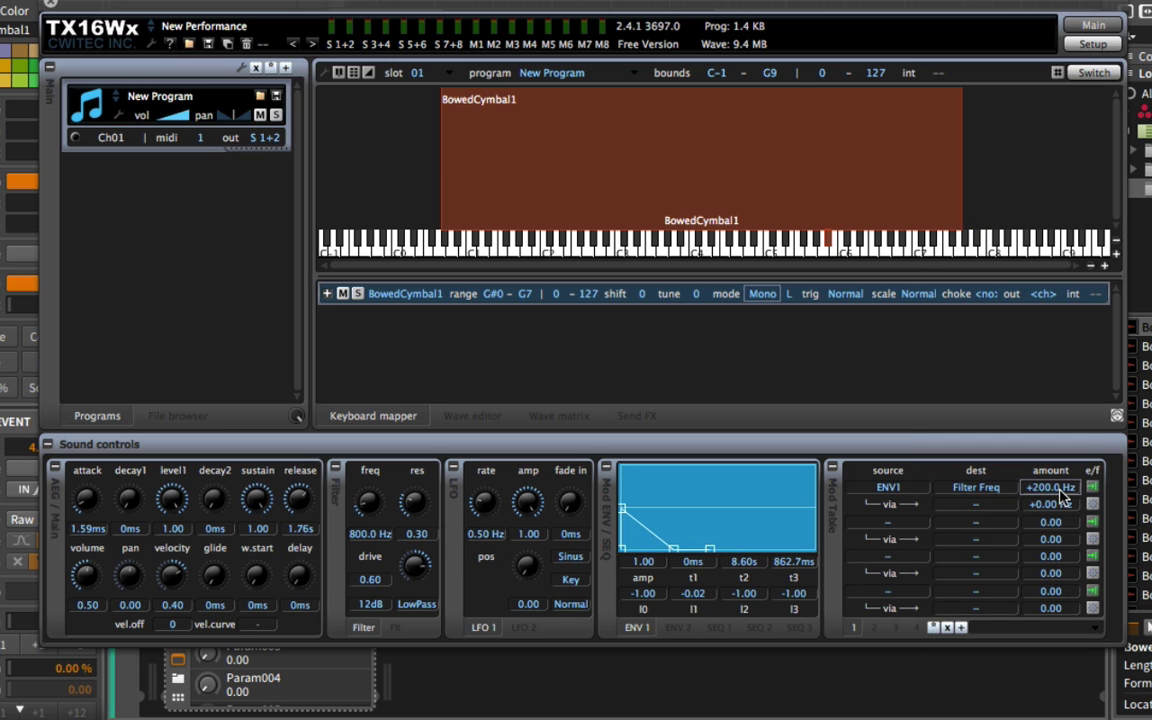
{"action": "scroll", "coordinate": [1062, 495], "scroll_direction": "up", "scroll_amount": 6}
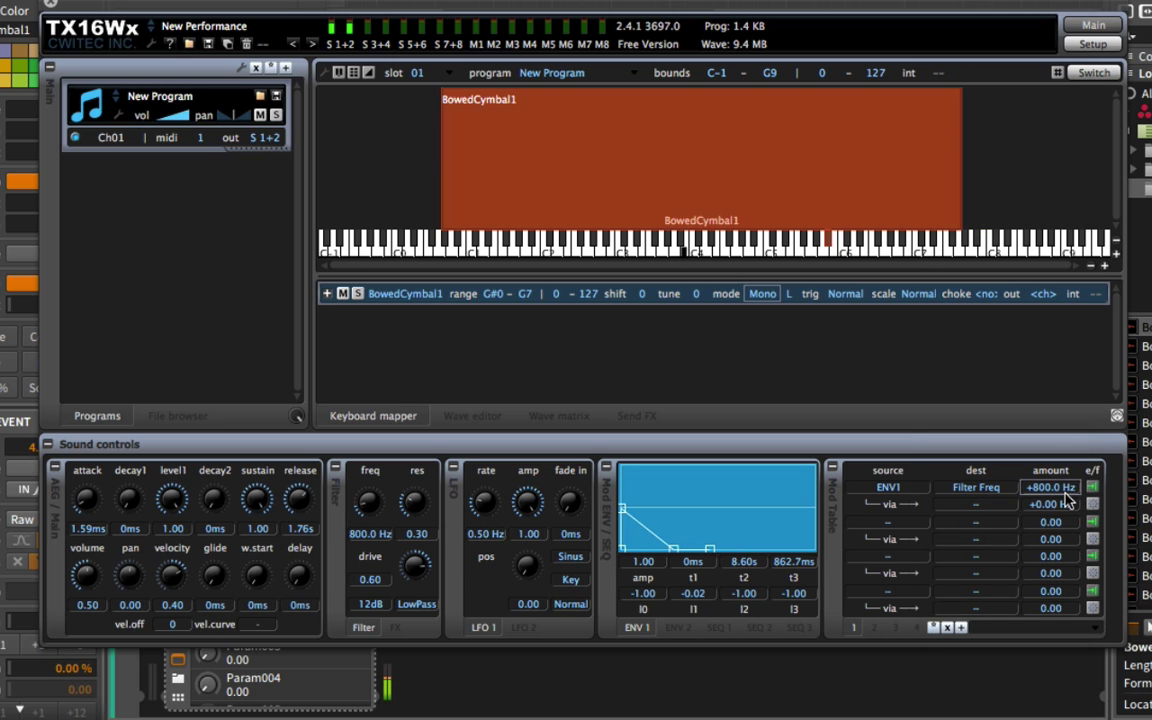
{"action": "scroll", "coordinate": [1062, 490], "scroll_direction": "up", "scroll_amount": 4}
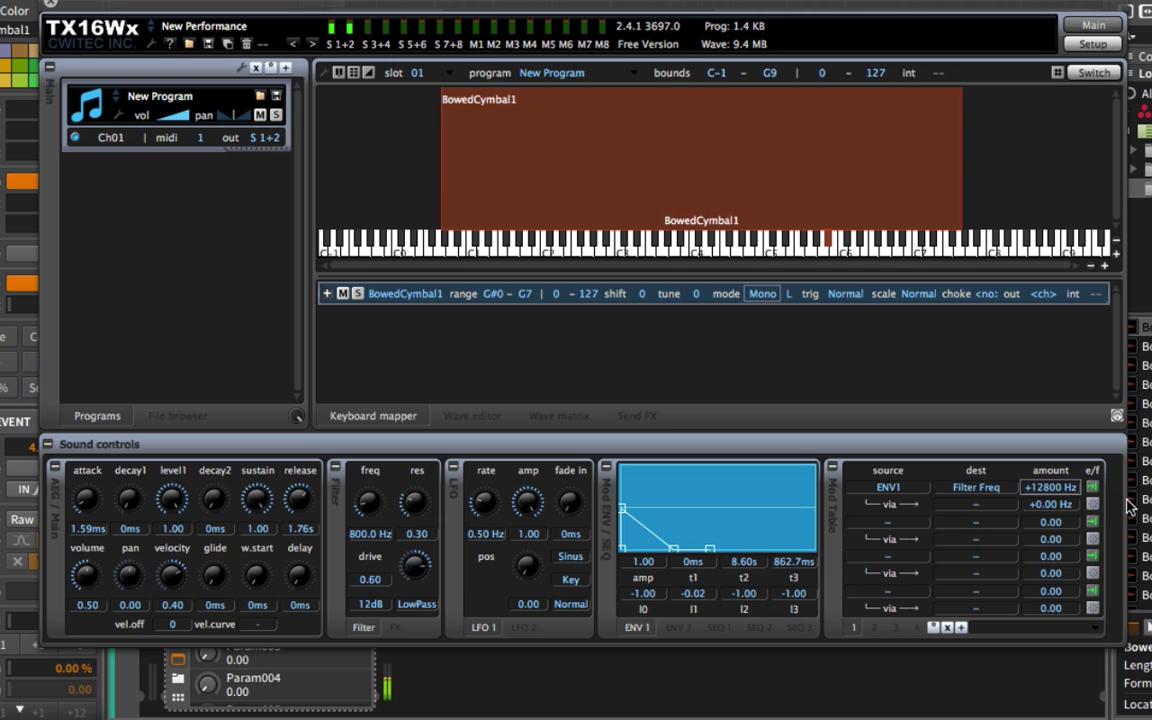
{"action": "scroll", "coordinate": [1050, 490], "scroll_direction": "down", "scroll_amount": 2}
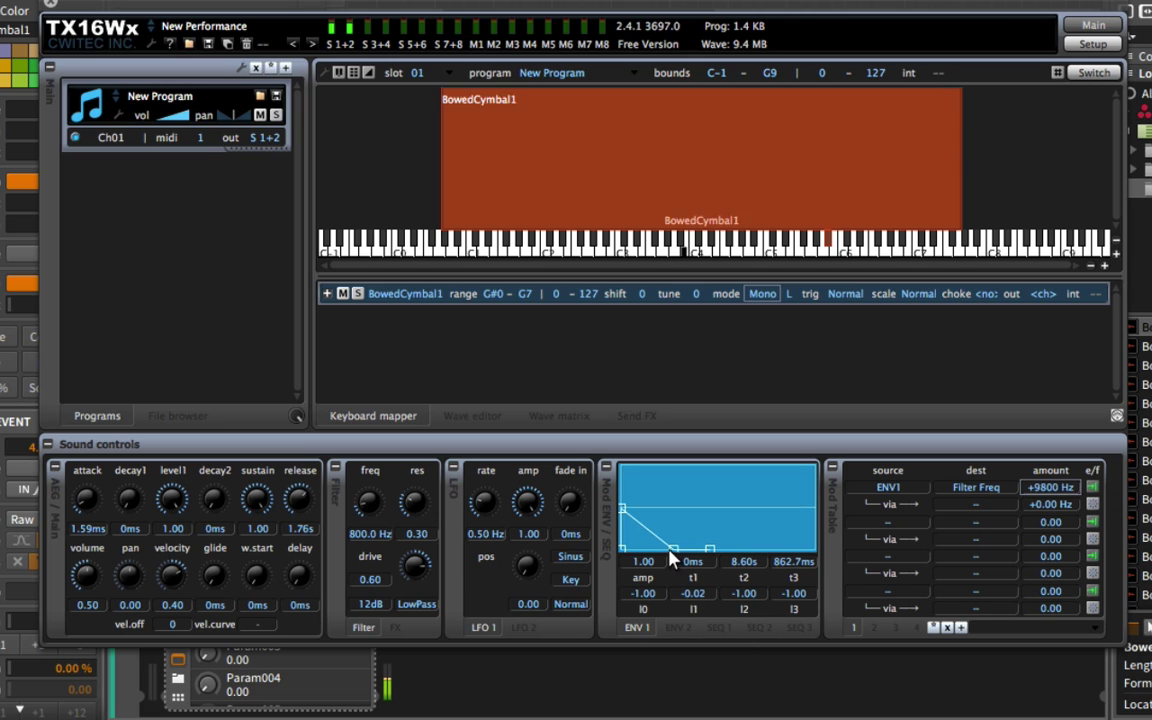
- Shorten ENV1's t2 decay time to 901.9 ms, keeping t3 at 862.7 ms
{"action": "left_click_drag", "start_coordinate": [670, 553], "coordinate": [661, 581]}
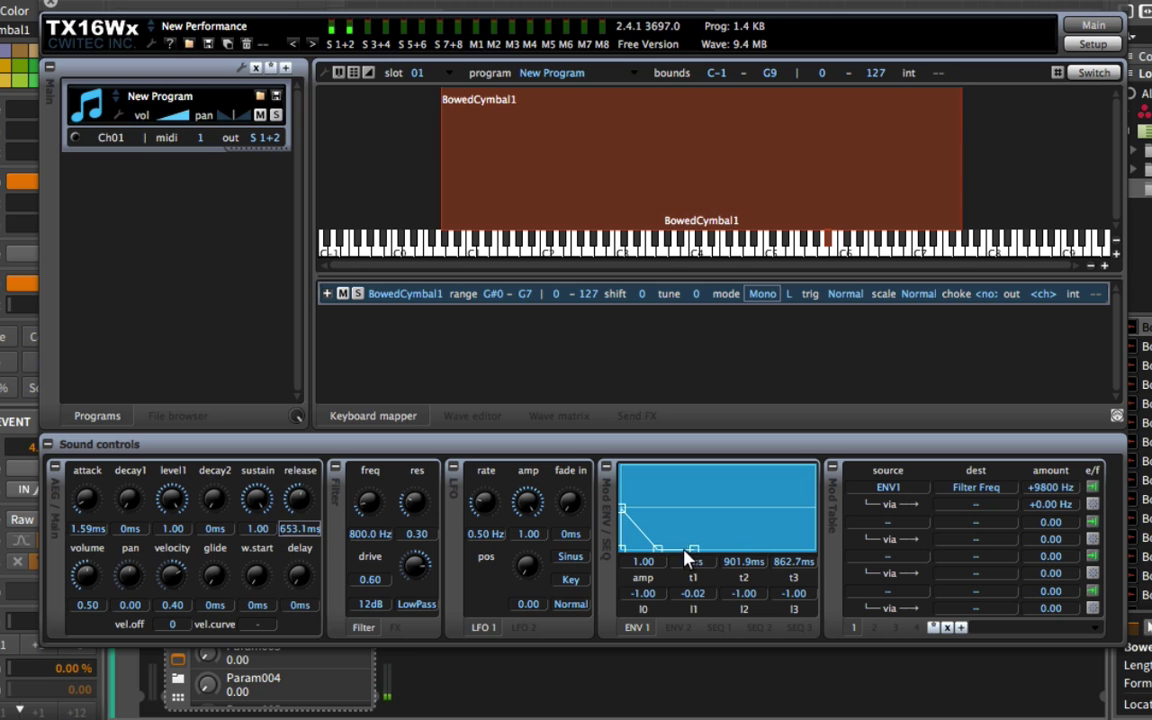
{"action": "mouse_move", "coordinate": [788, 561]}
{"action": "left_mouse_down"}
{"action": "mouse_move", "coordinate": [756, 567]}
{"action": "mouse_move", "coordinate": [798, 575]}
{"action": "left_mouse_up"}
- Lower the filter frequency to 346.5 Hz and choose a different filter slope
{"action": "left_click_drag", "start_coordinate": [352, 533], "coordinate": [371, 534]}
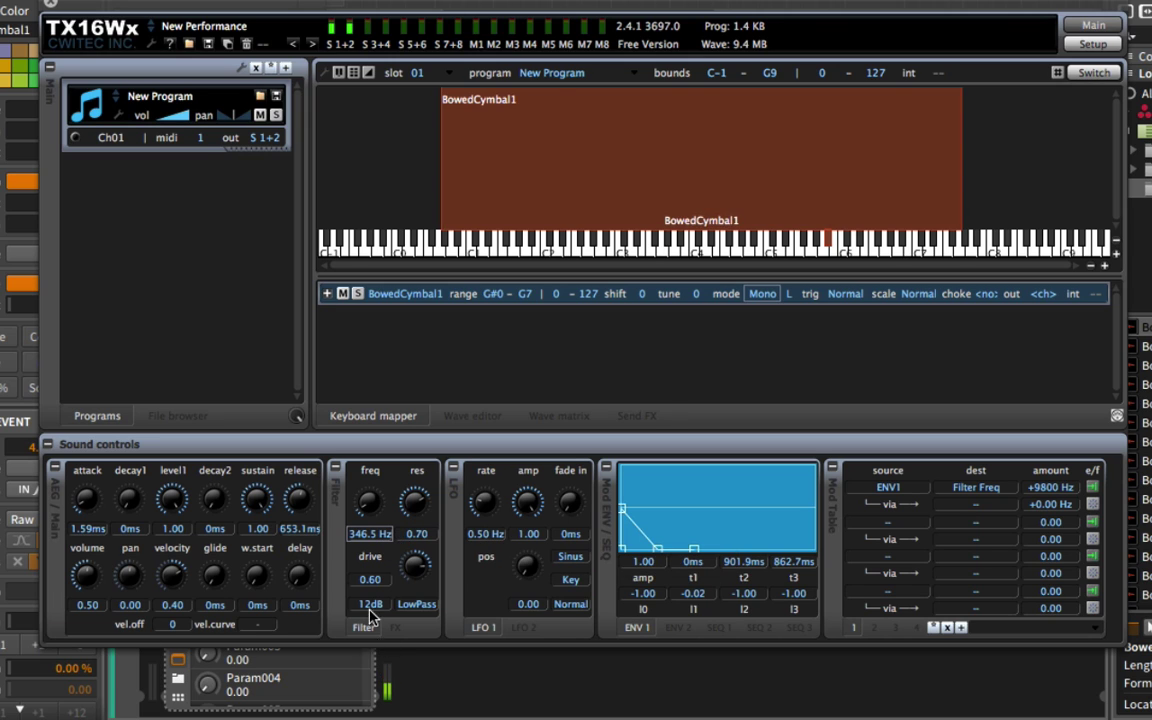
{"action": "left_click", "coordinate": [370, 604]}
{"action": "left_click", "coordinate": [385, 620]}
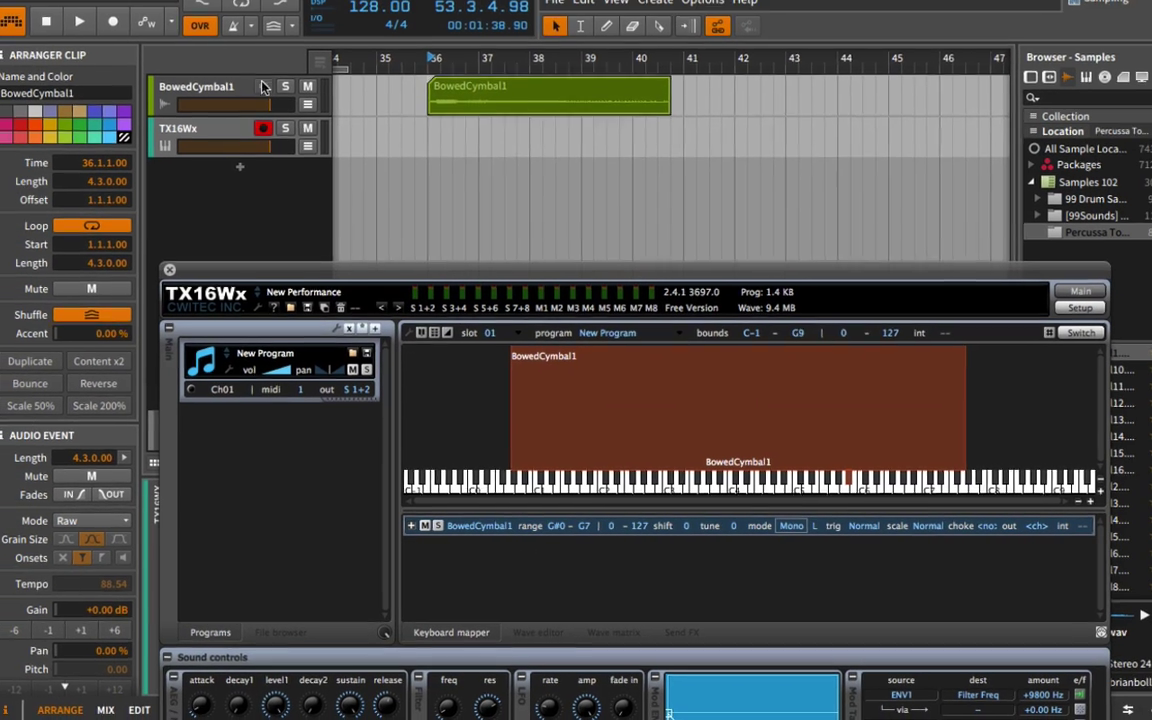
- Solo the BowedCymbal1 audio track, play the original sample for comparison, and turn its solo off
{"action": "left_click", "coordinate": [285, 87]}
{"action": "key", "text": "space"}
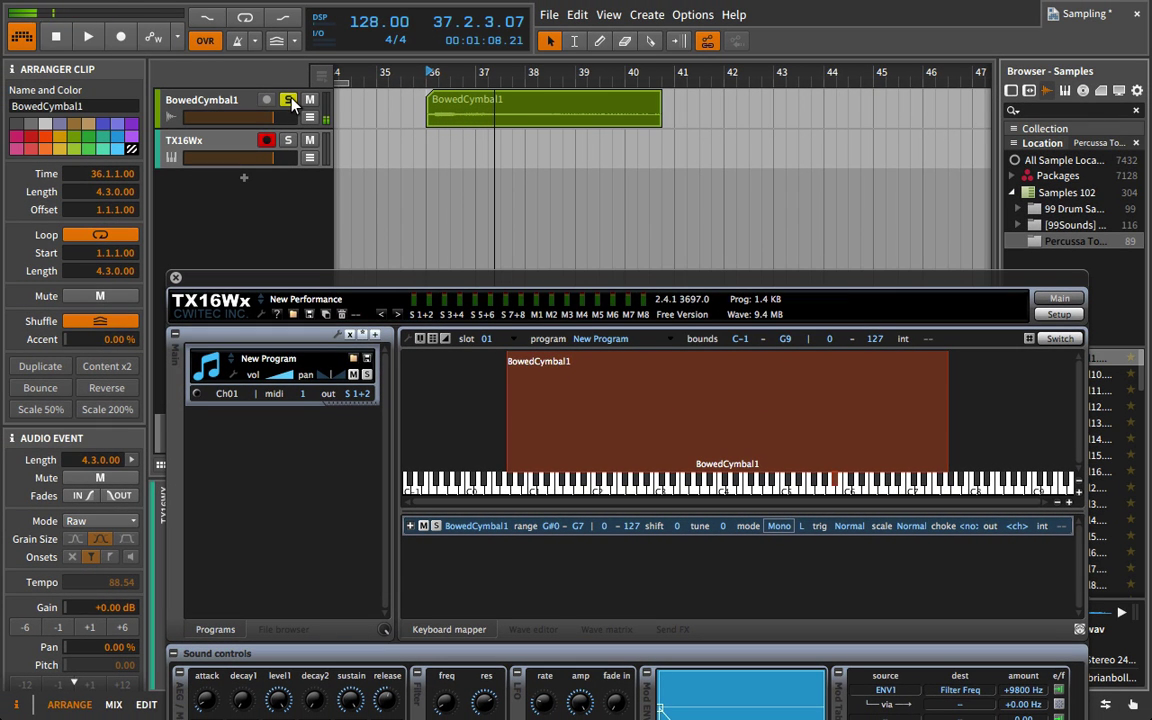
{"action": "left_click", "coordinate": [289, 100]}
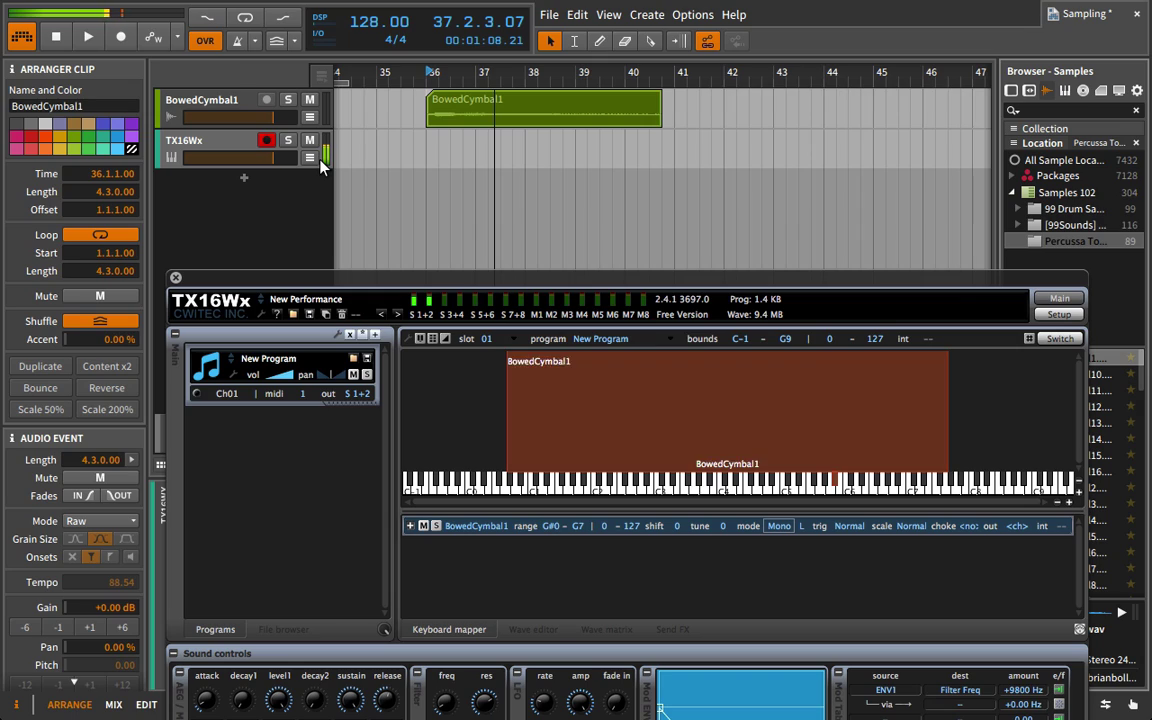